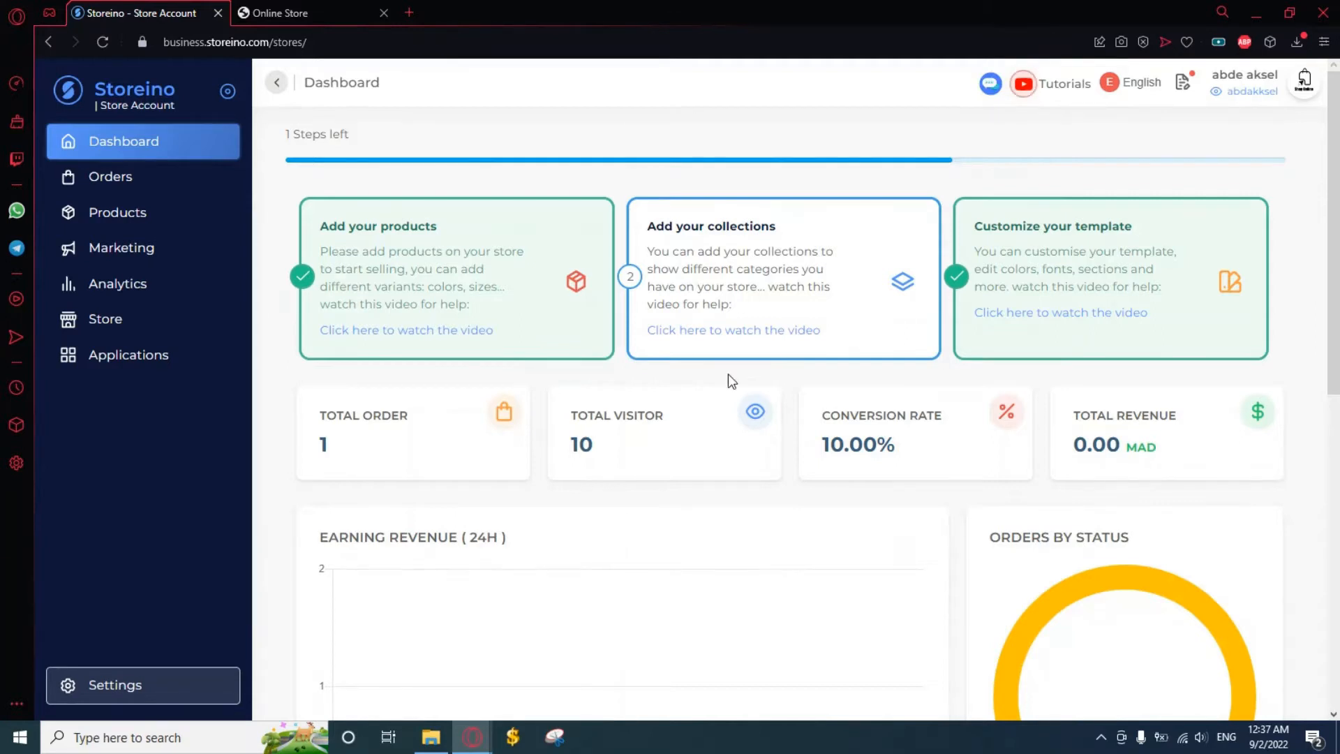
# Start a new discount in the store's marketing section and give it the code test1
pyautogui.click(161, 250)
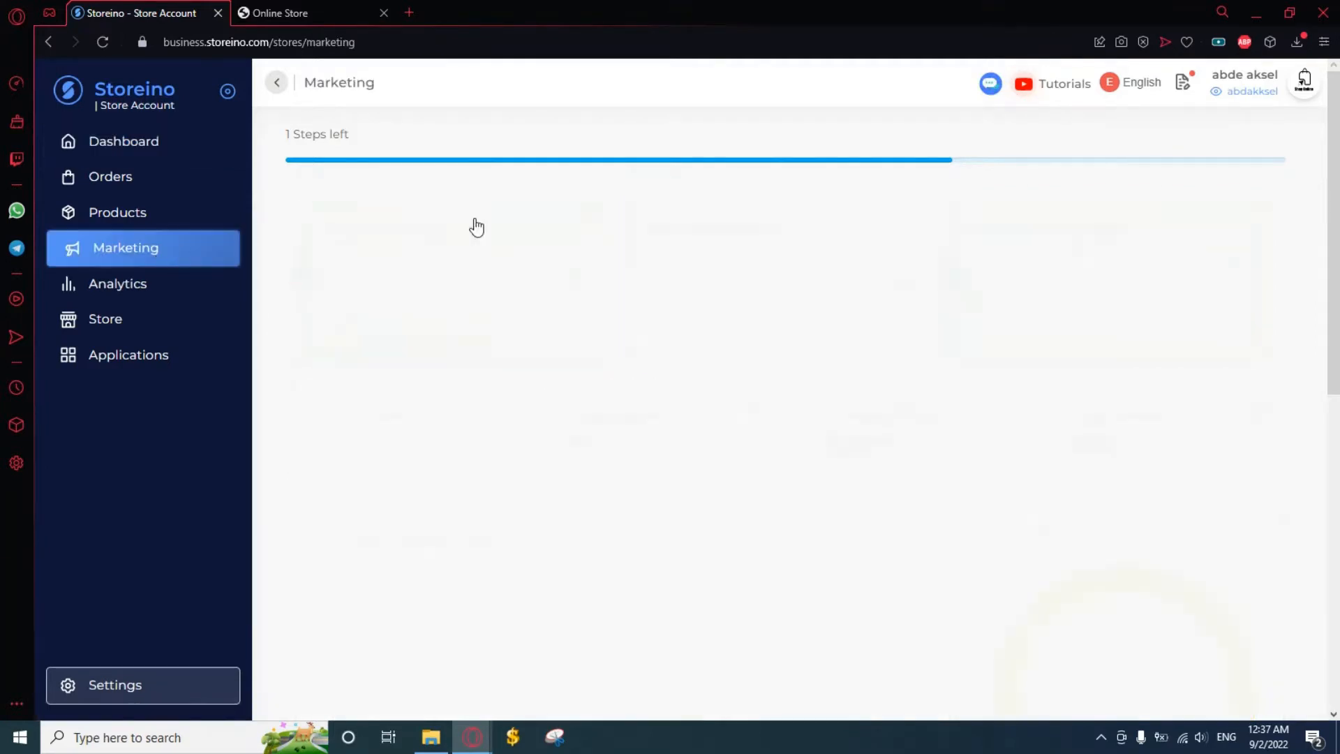
pyautogui.click(748, 264)
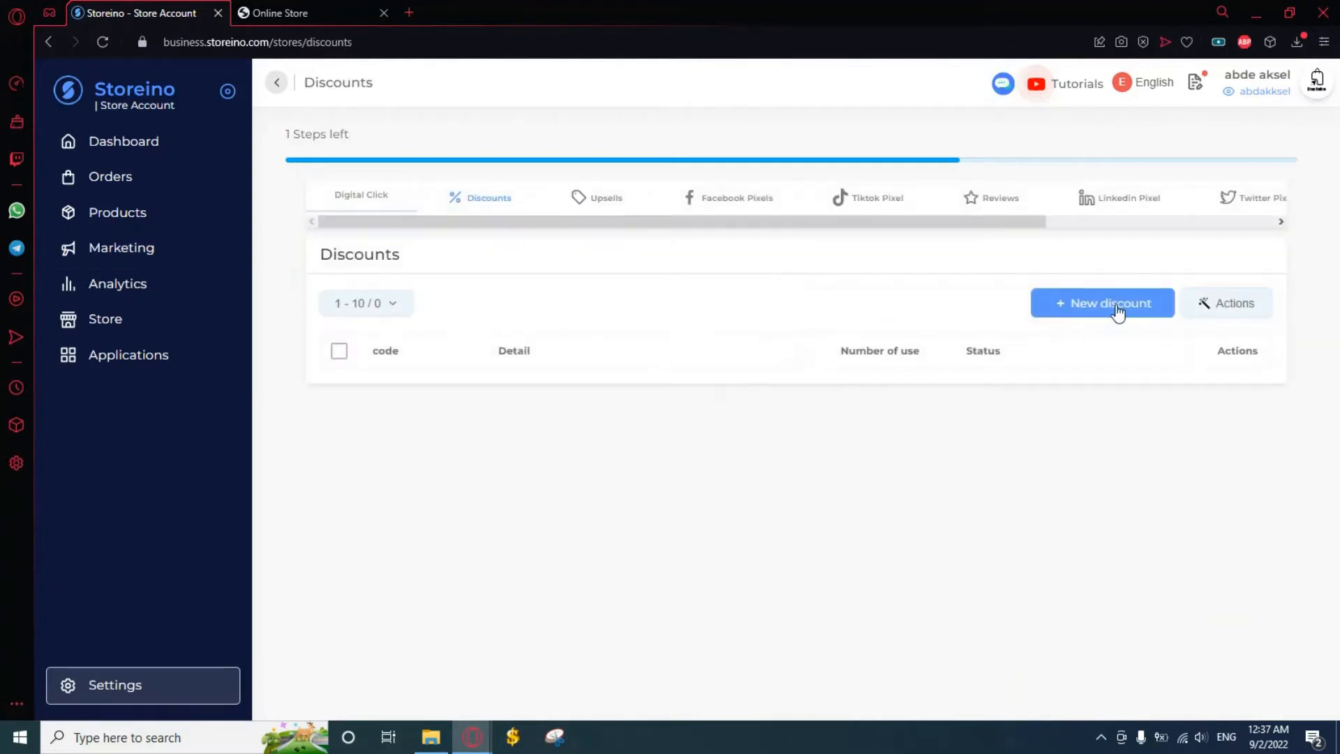
pyautogui.click(1118, 312)
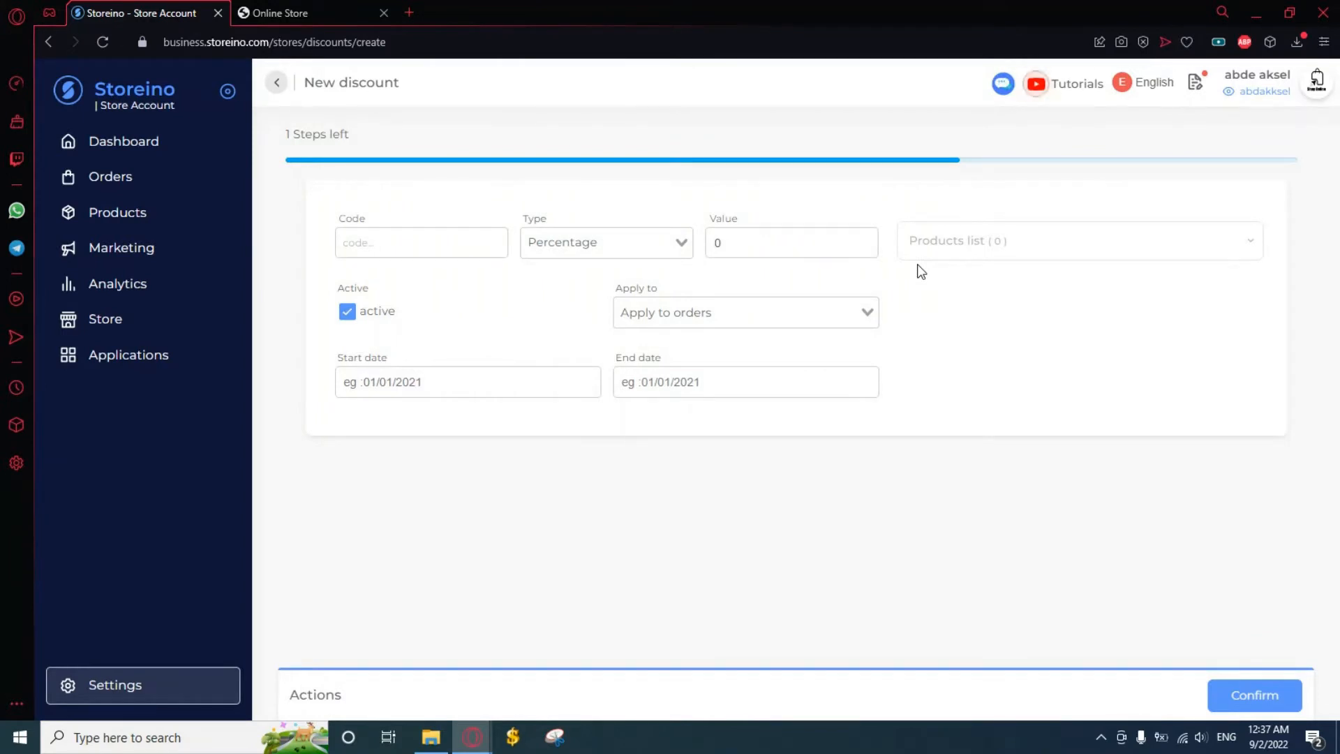
pyautogui.click(421, 245)
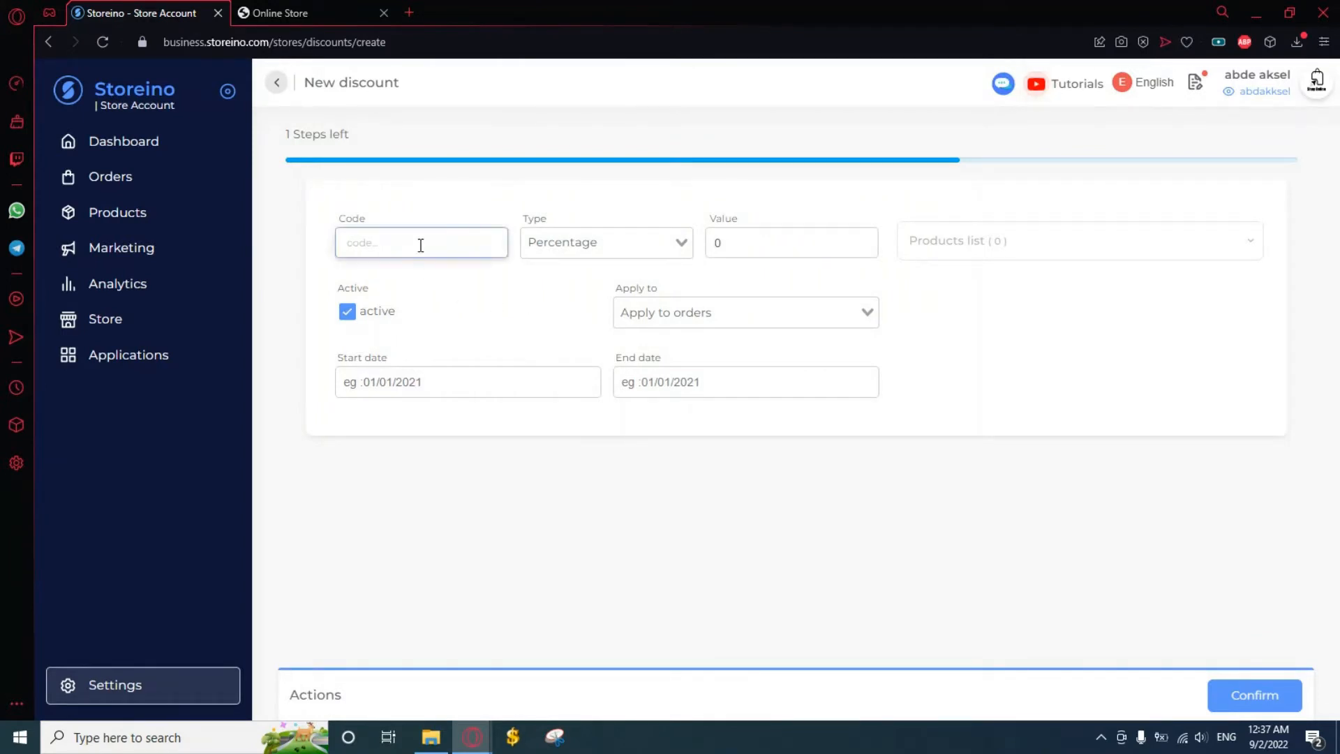
pyautogui.write('test1')
pyautogui.click(492, 292)
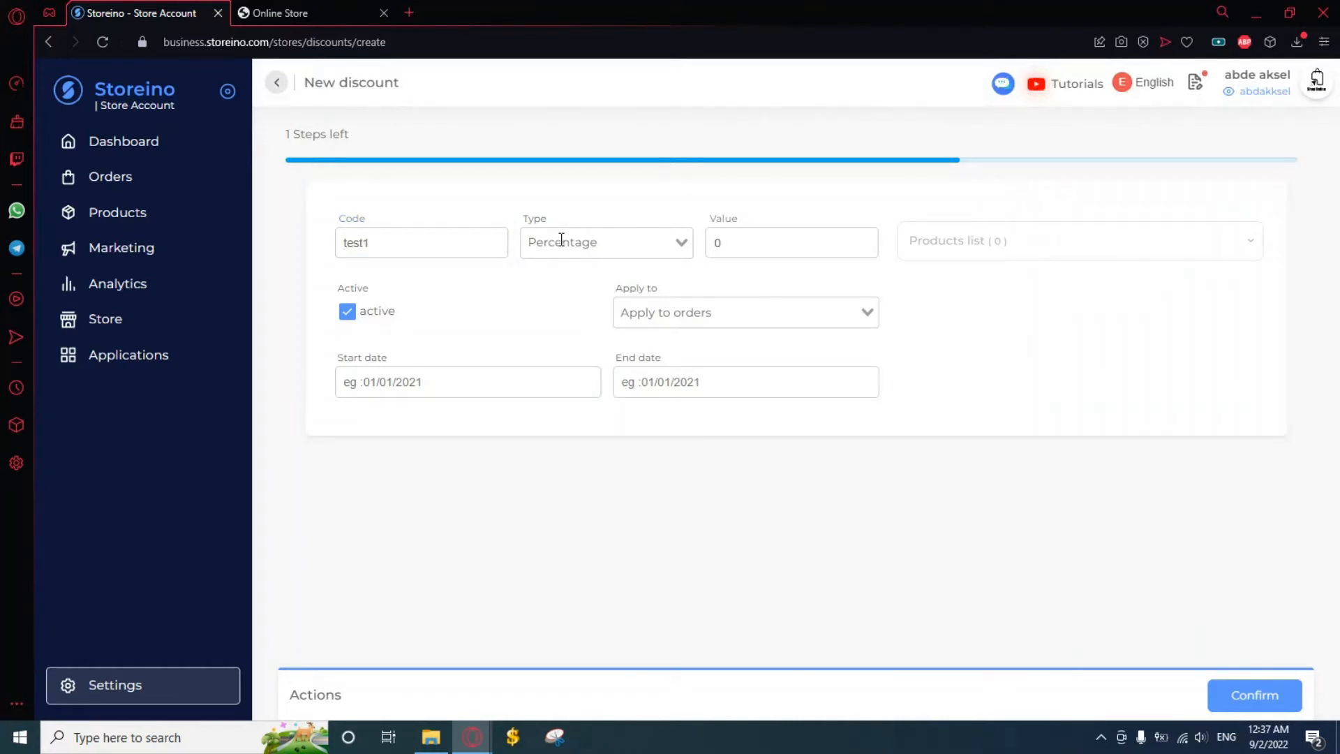
# Set the discount type to Percentage with a value of 10 and mark it active
pyautogui.click(561, 240)
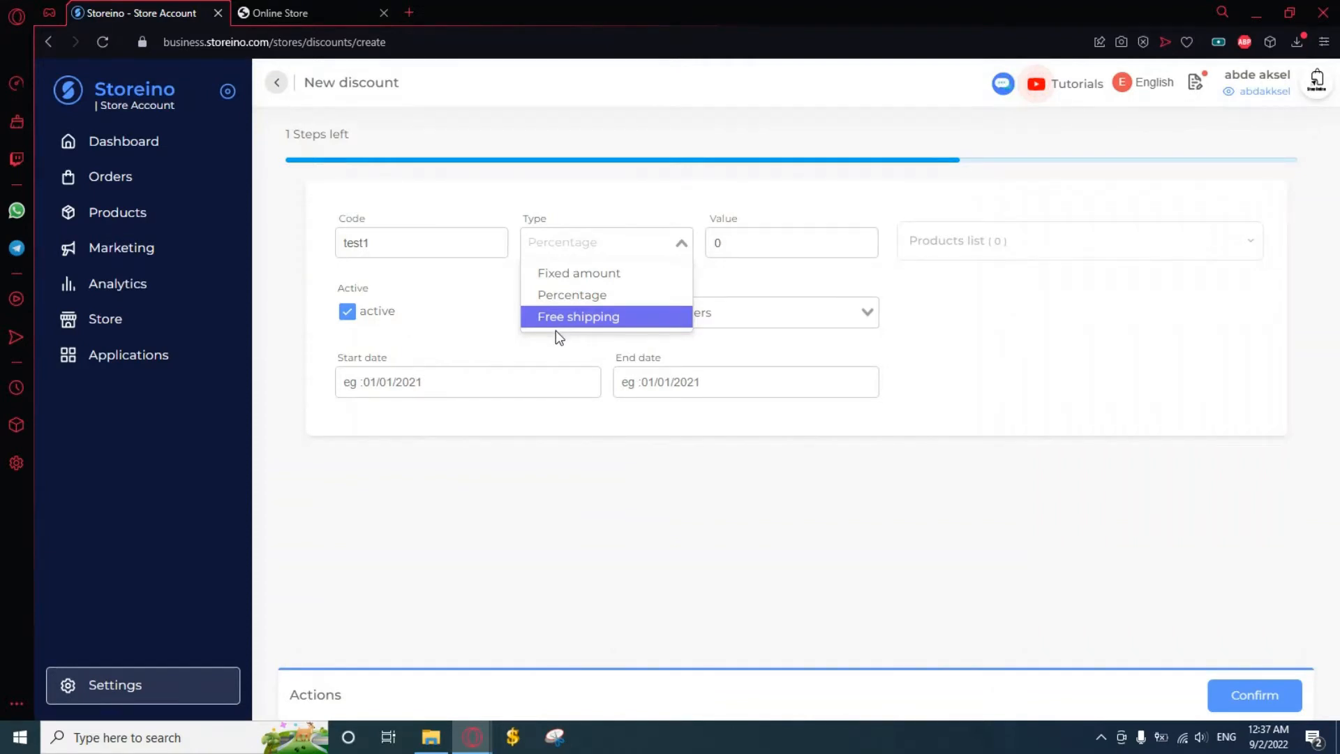
pyautogui.click(574, 295)
pyautogui.click(729, 241)
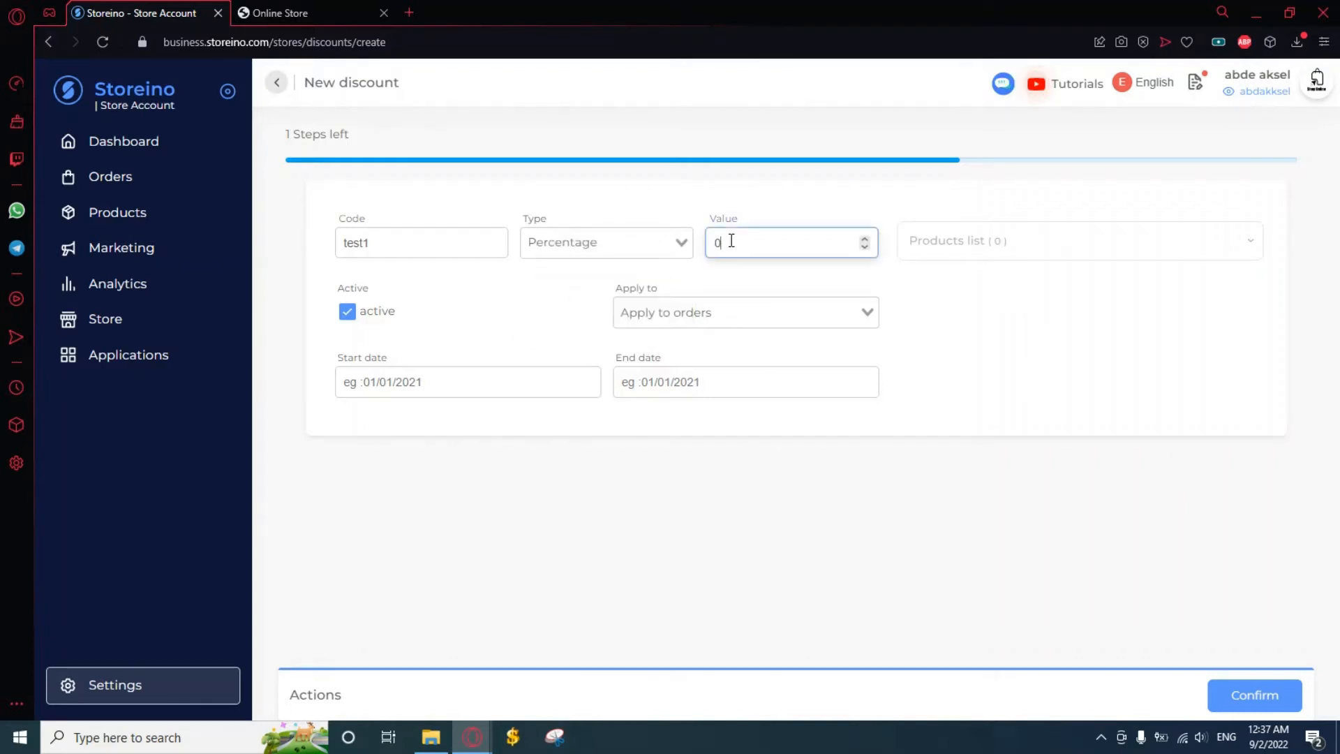
pyautogui.press('BackSpace')
pyautogui.write('10')
pyautogui.click(543, 275)
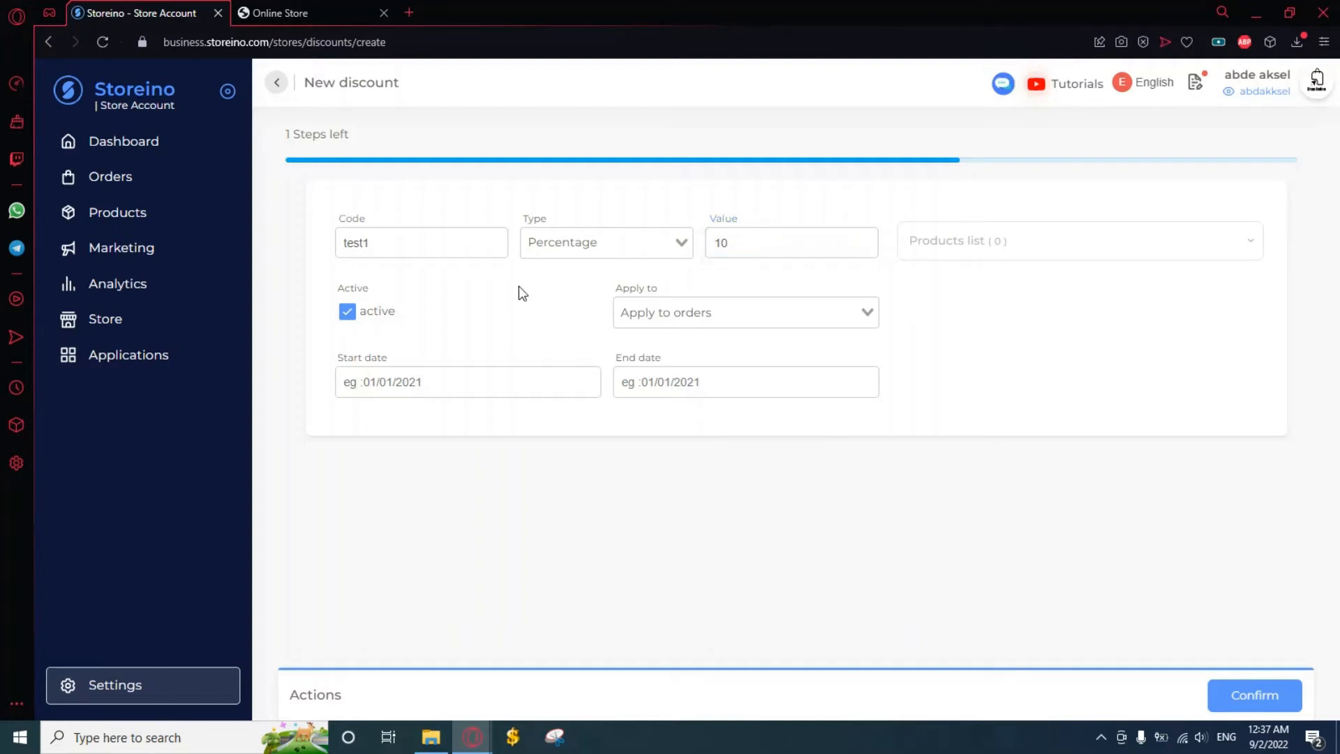
pyautogui.click(349, 318)
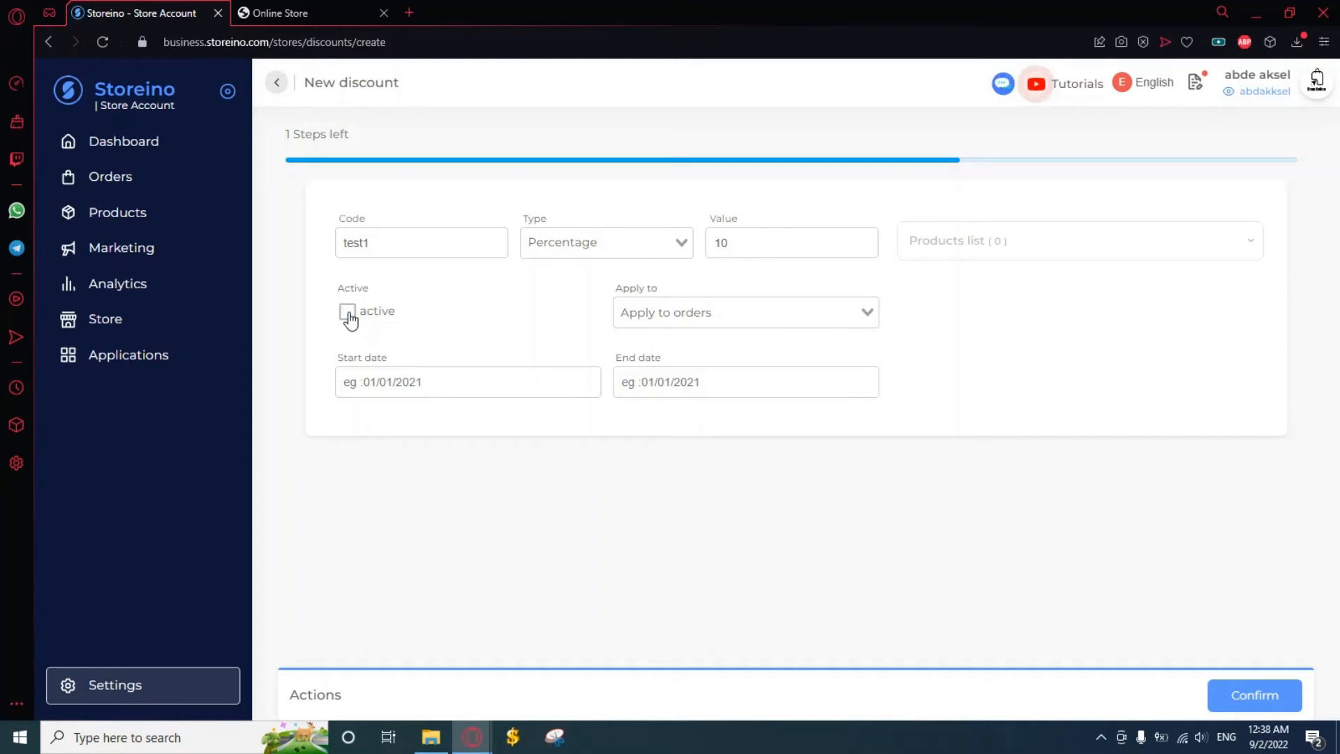
pyautogui.click(348, 316)
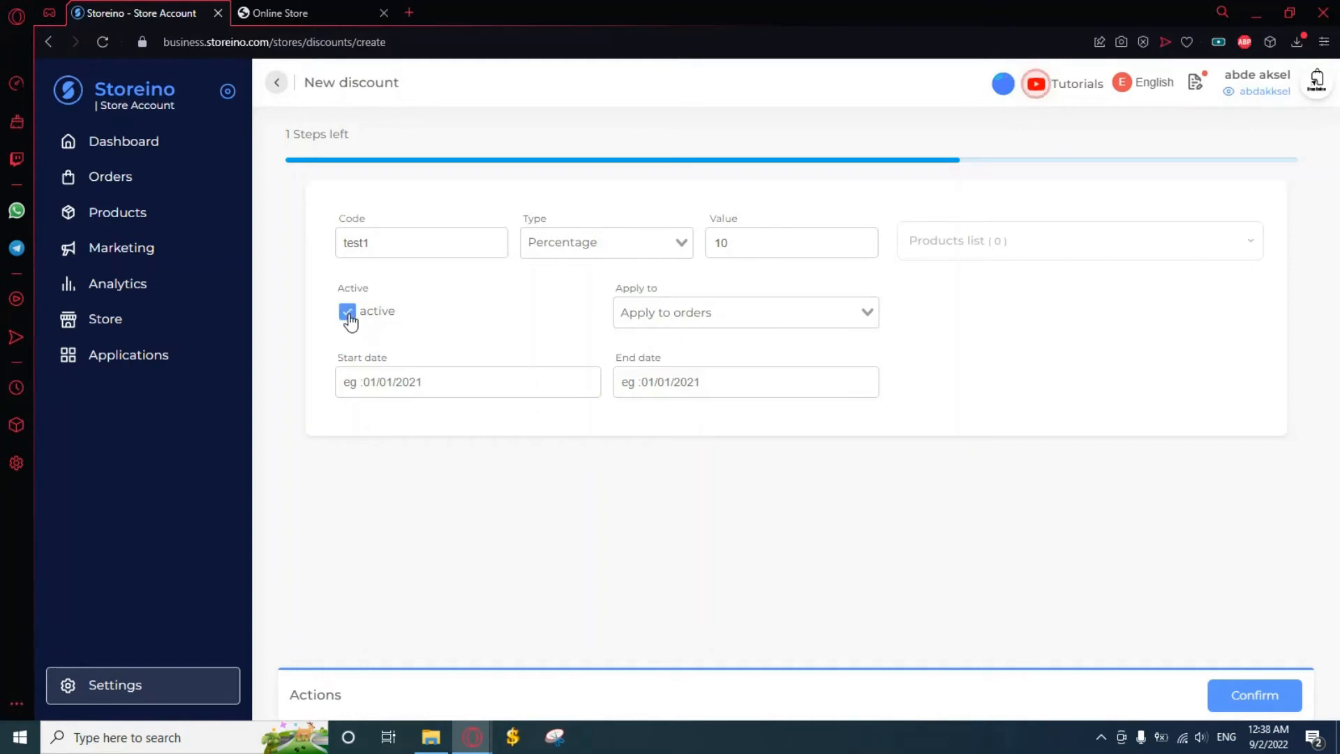
# Apply the discount to products and choose JBL speaker as the discounted product
pyautogui.click(699, 311)
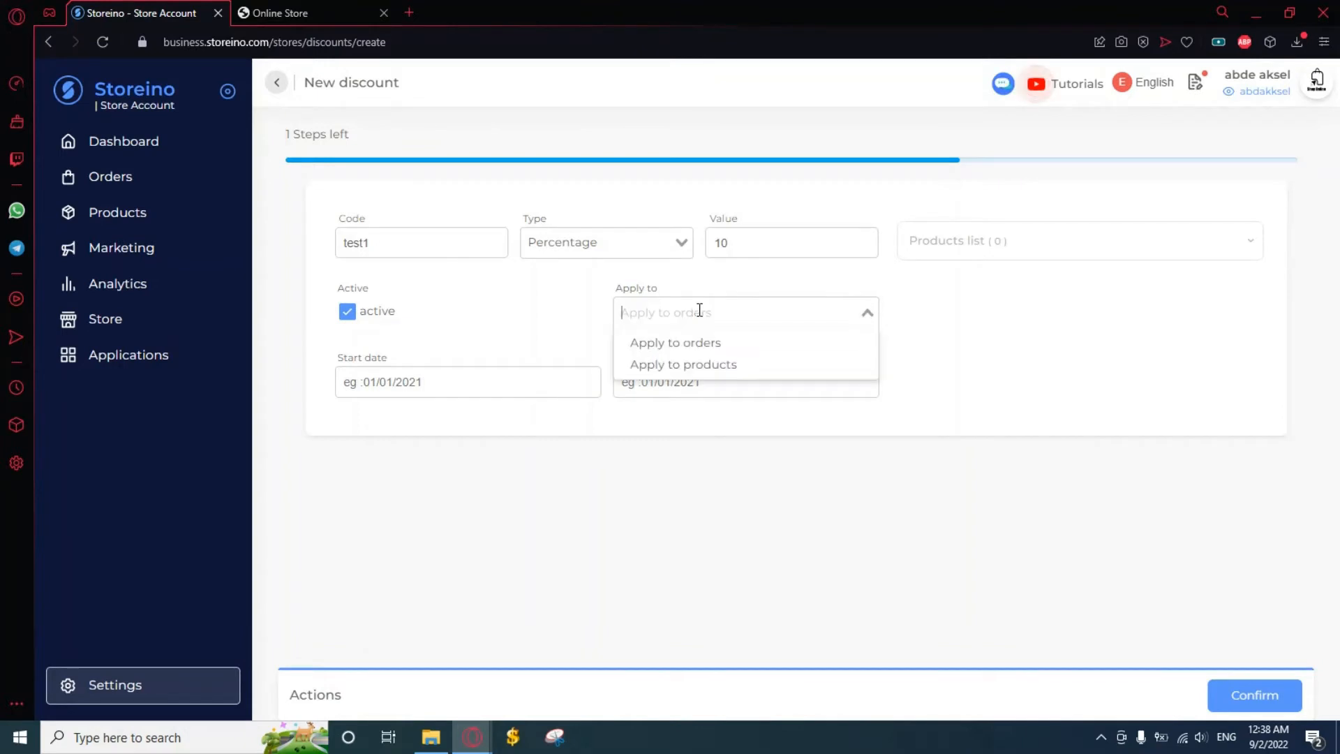
pyautogui.click(710, 364)
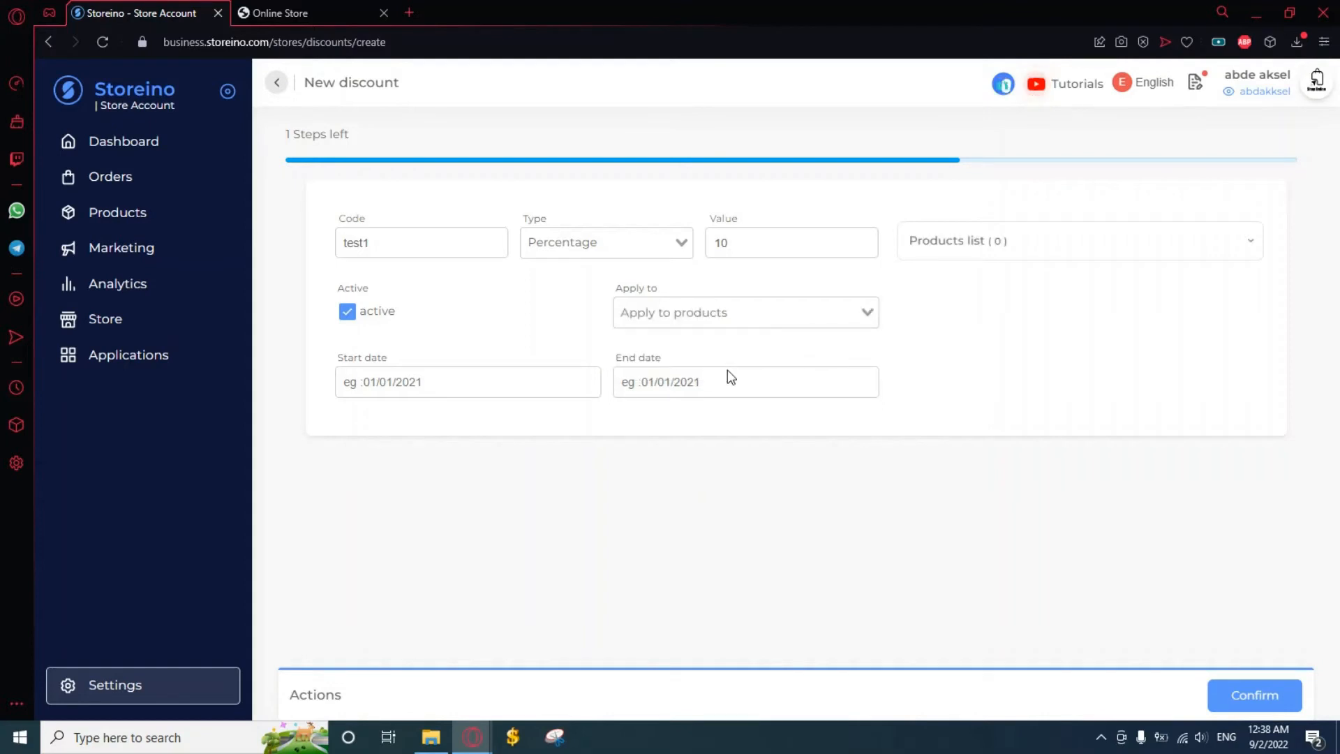
pyautogui.click(1004, 240)
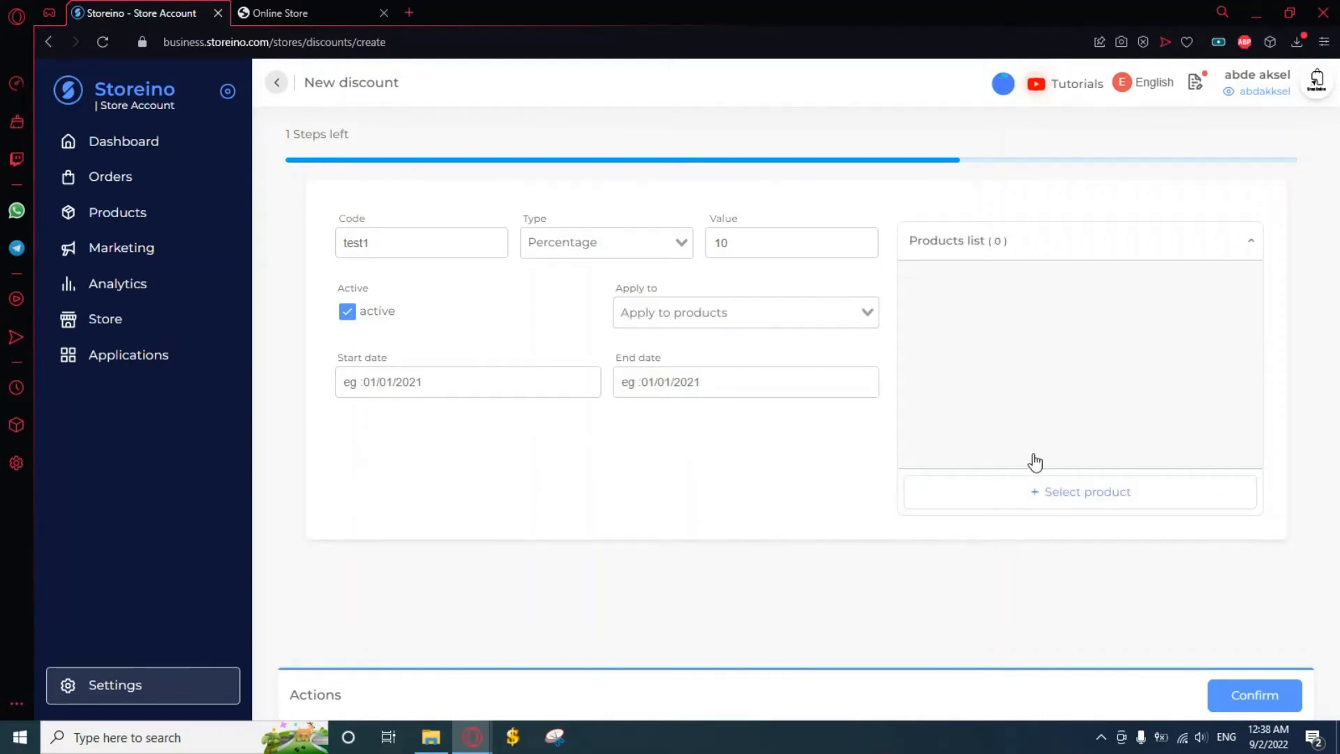
pyautogui.click(1059, 493)
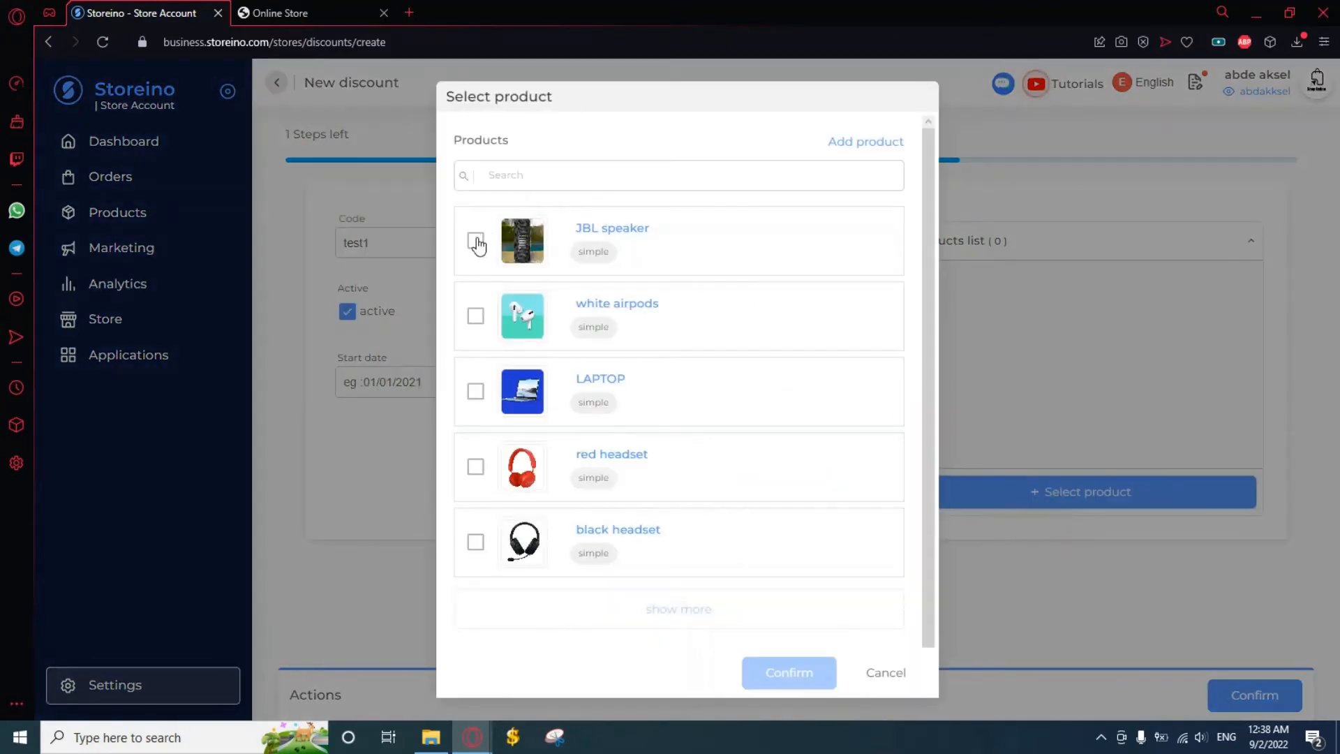
pyautogui.click(477, 242)
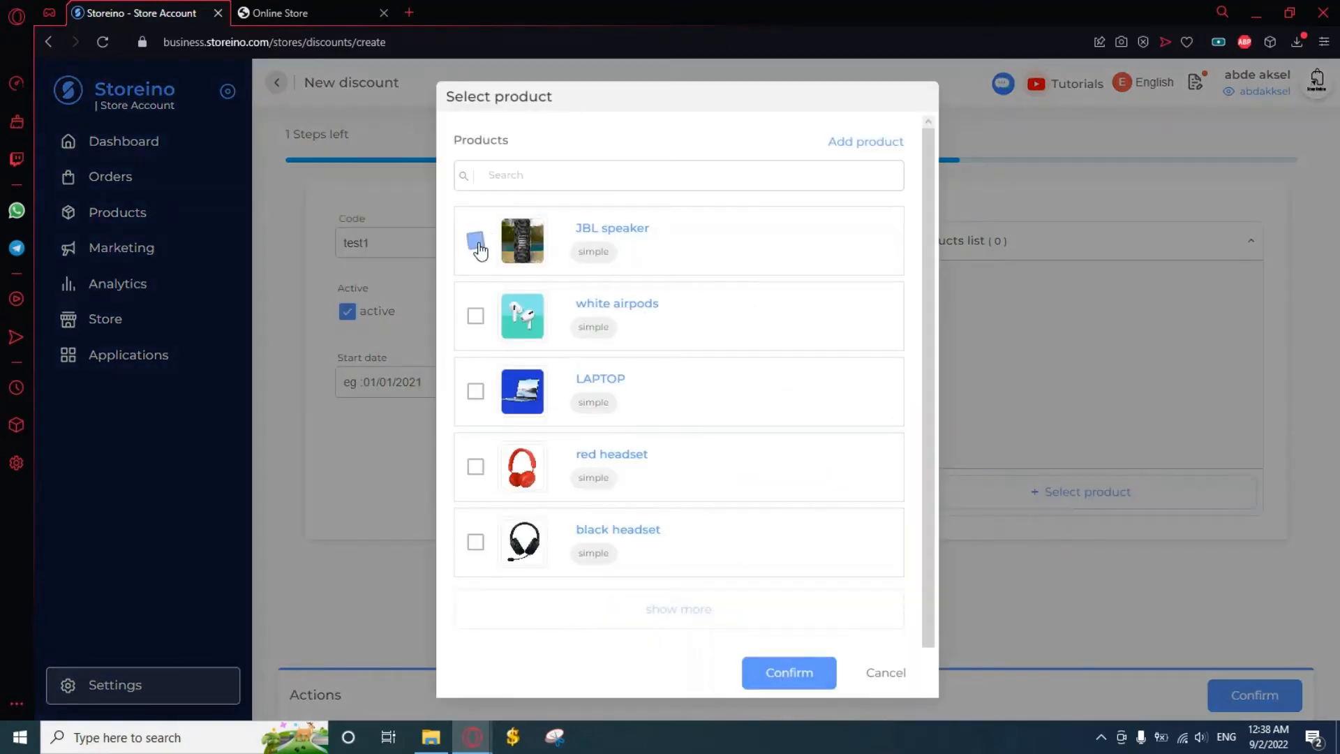
pyautogui.click(796, 677)
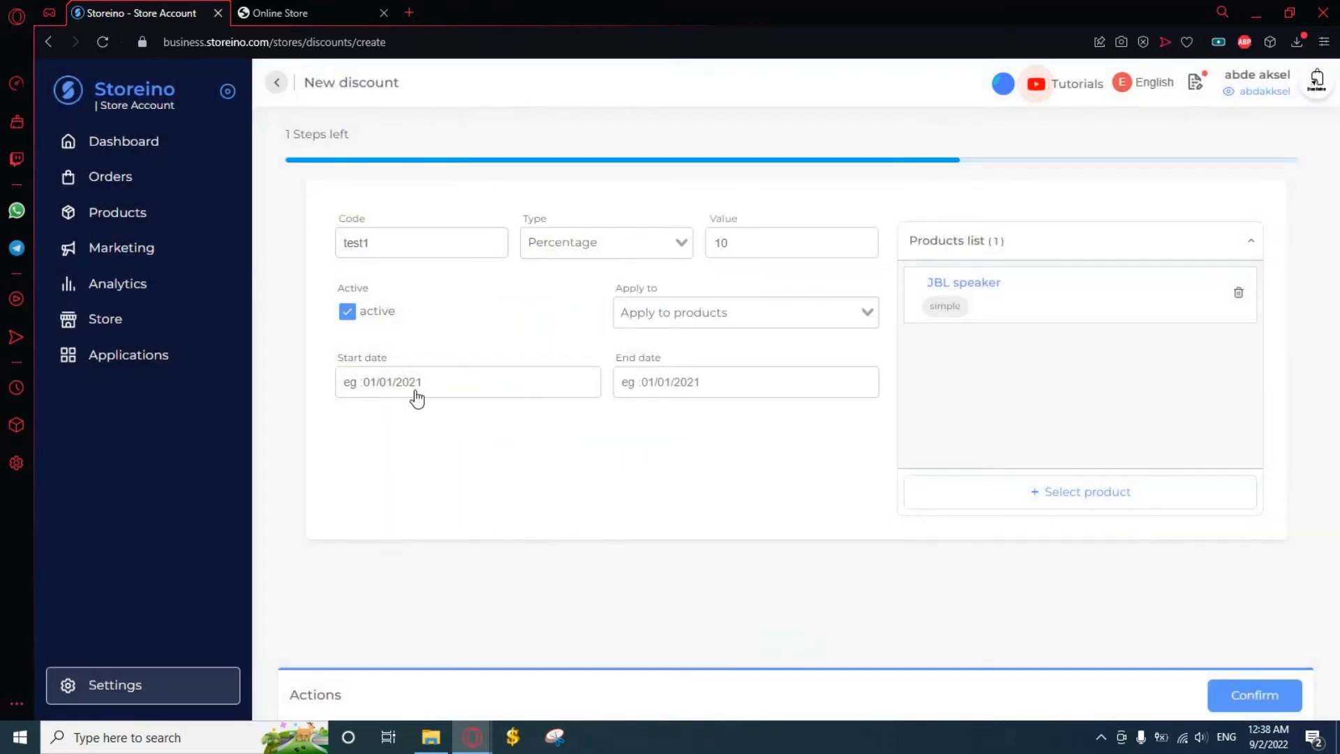
# Set the discount's start date to 30/08/2022 and end date to 30/09/2022, and save it
pyautogui.click(417, 394)
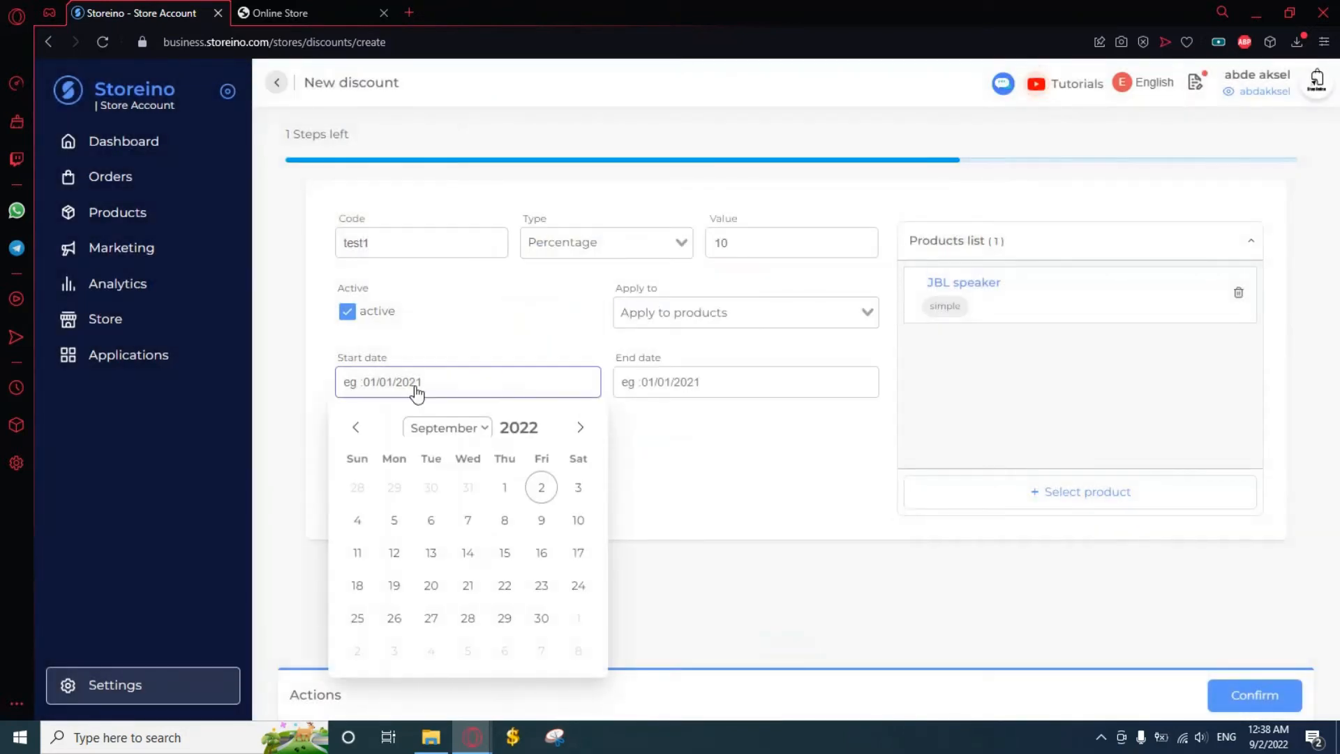
pyautogui.click(355, 428)
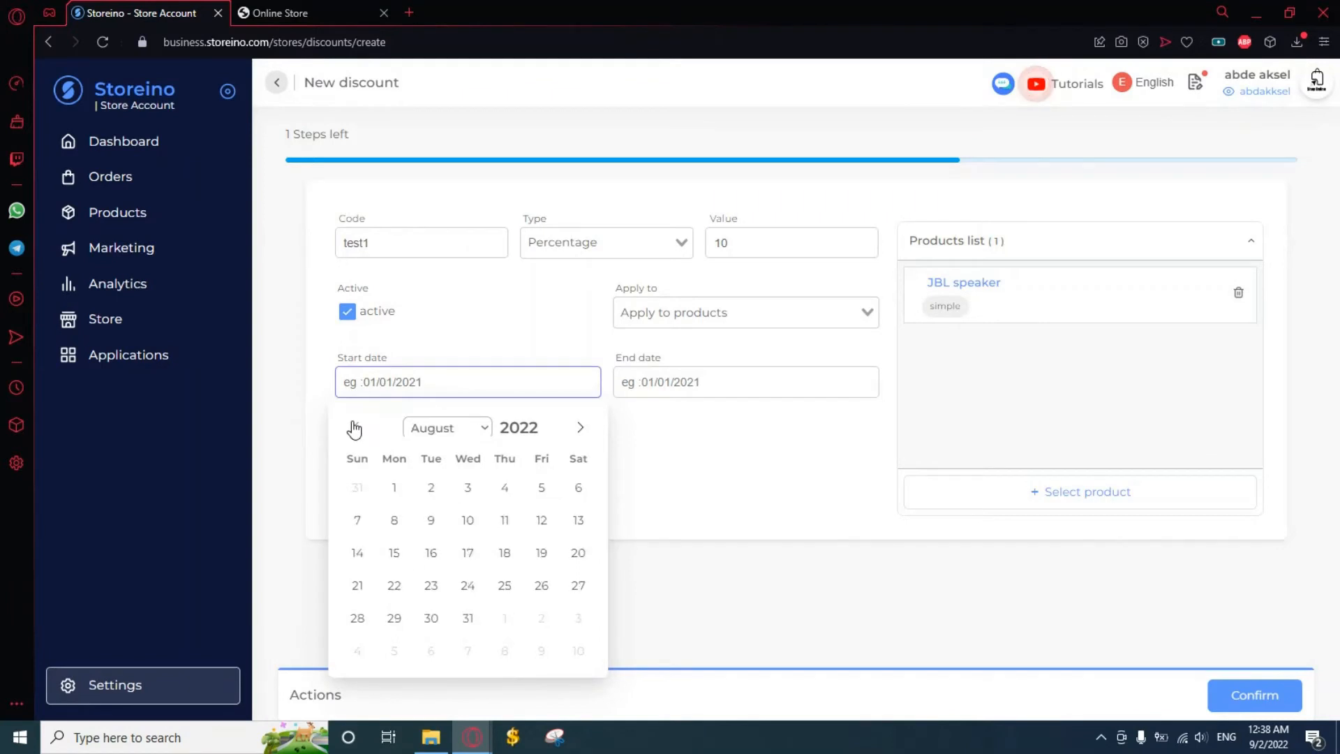
pyautogui.click(432, 619)
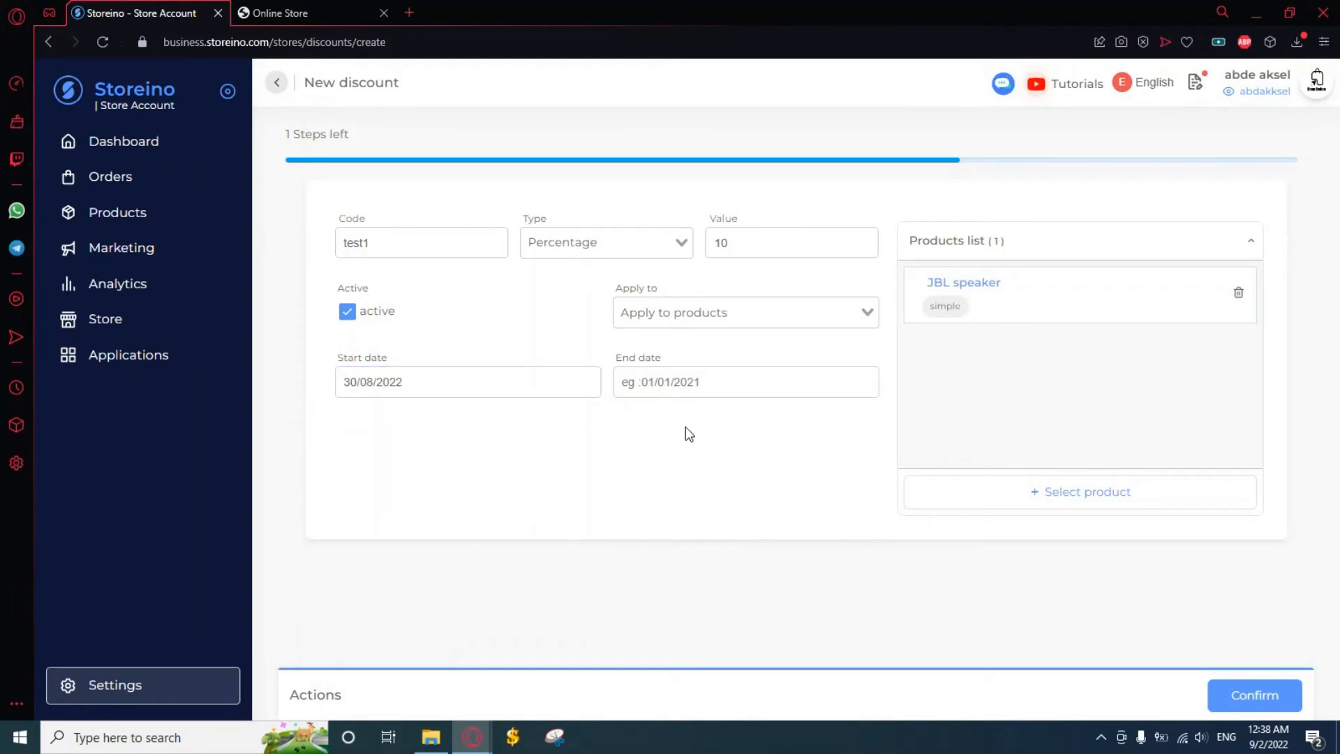
pyautogui.click(722, 378)
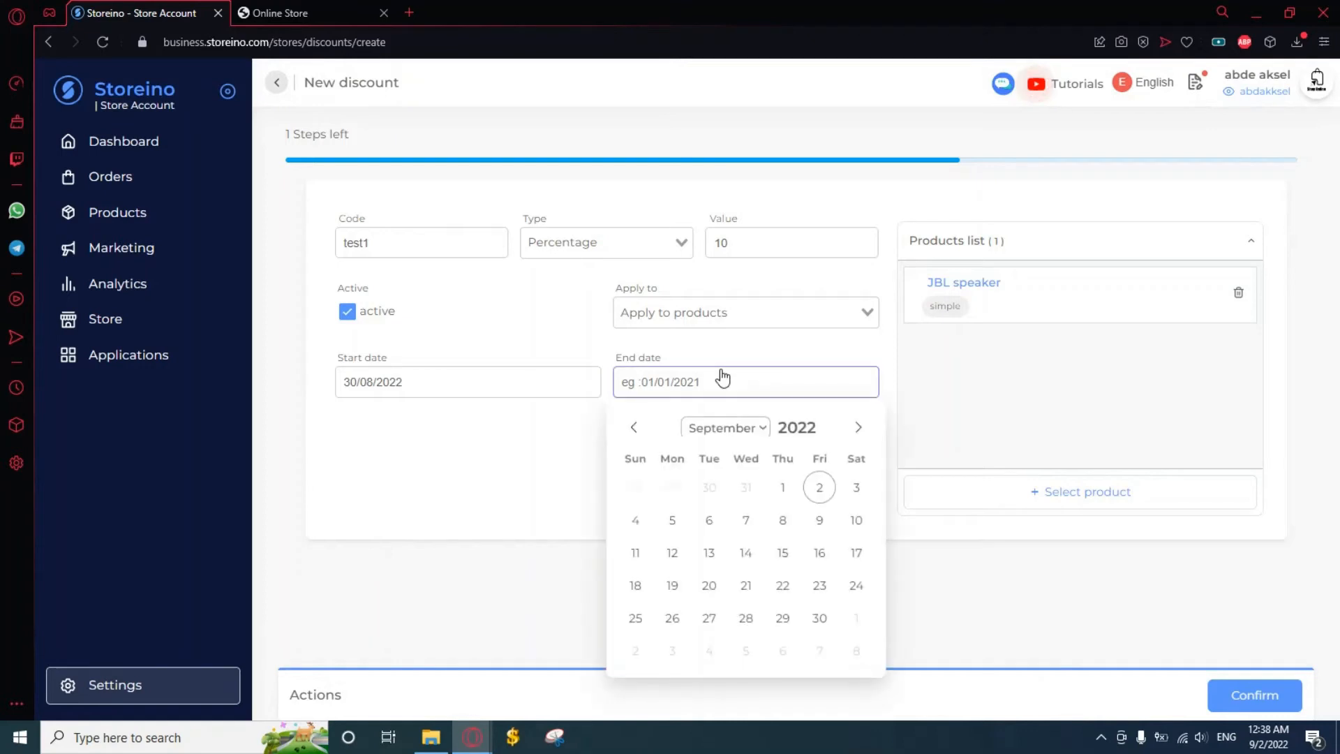
pyautogui.click(820, 621)
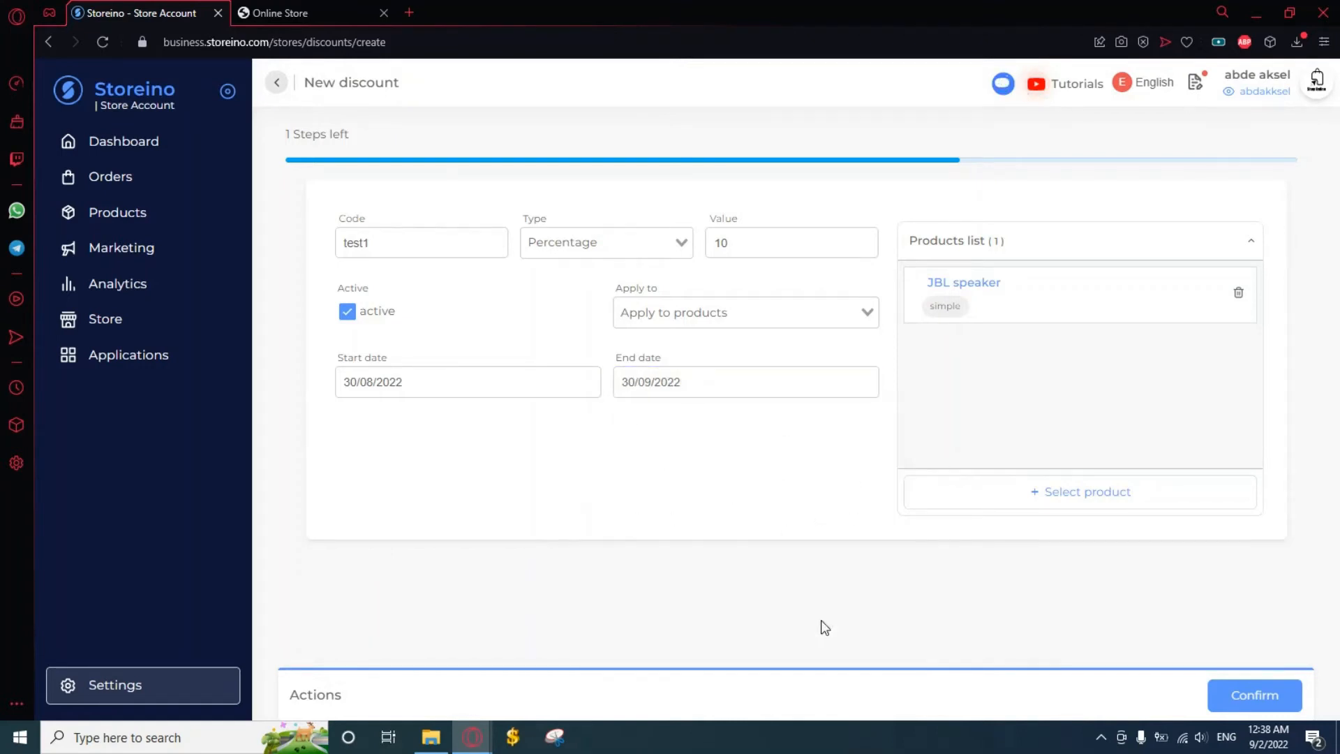
pyautogui.click(1257, 695)
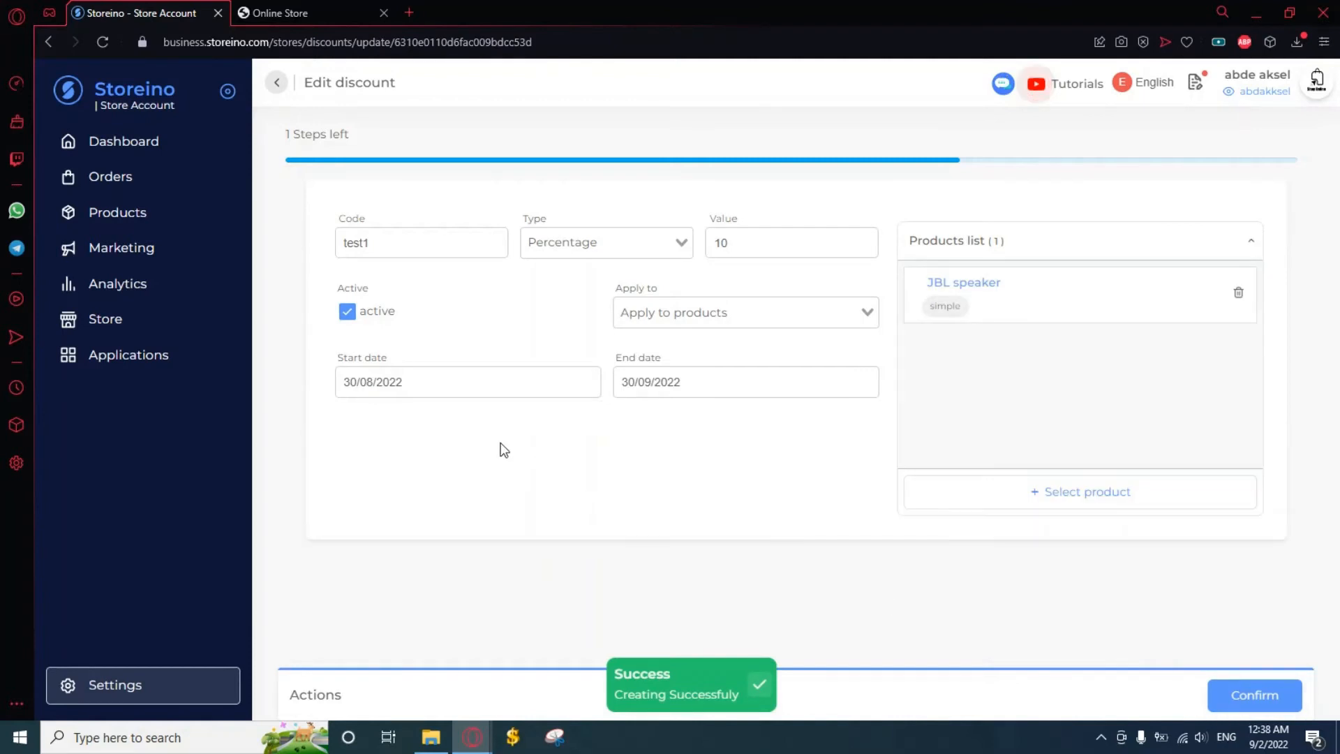
# Review the discounts list and examine the JBL speaker's order form in the online store for a coupon field
pyautogui.click(132, 250)
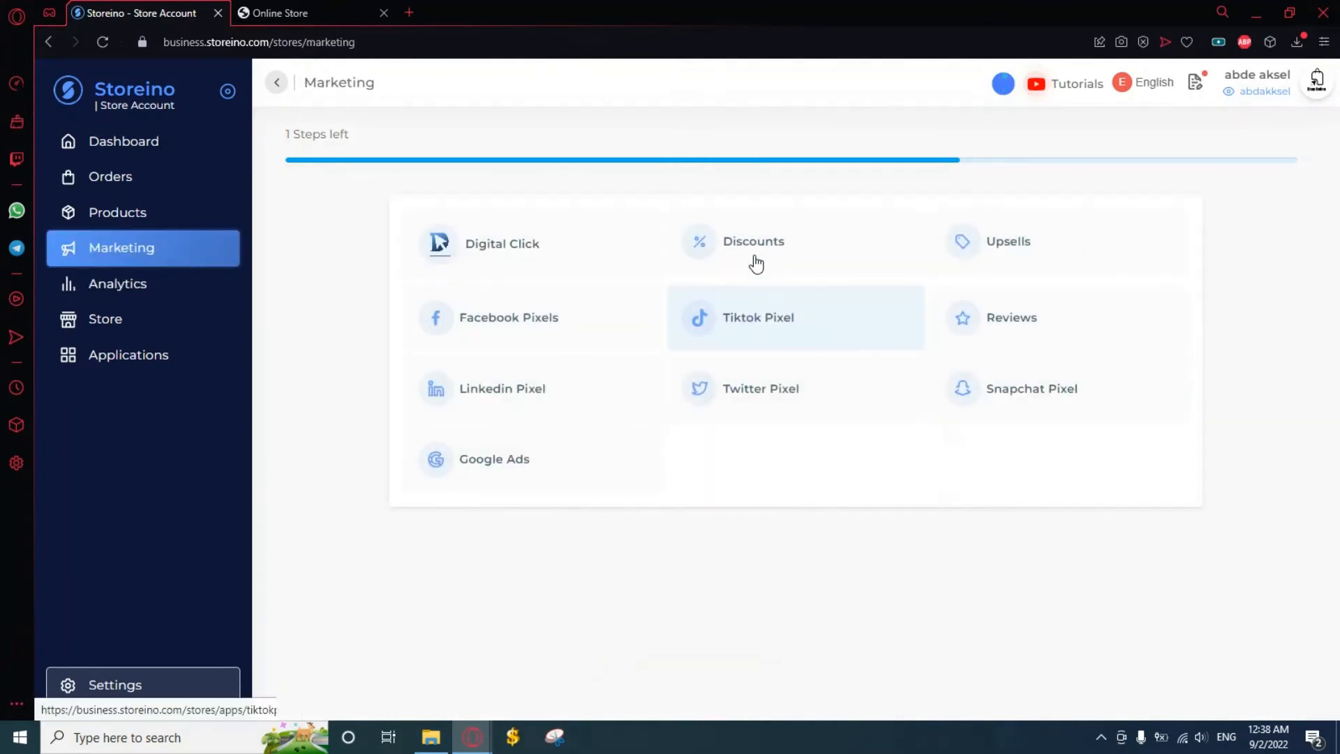
pyautogui.click(750, 246)
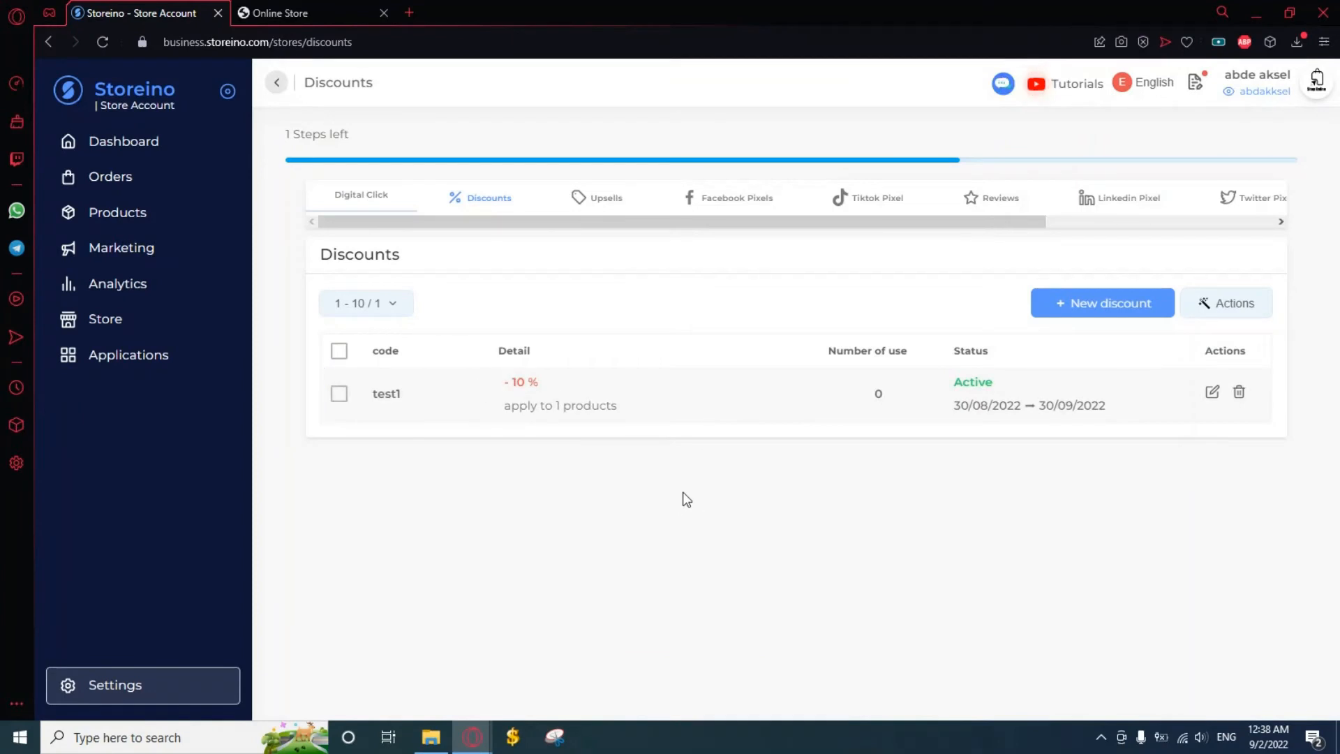
pyautogui.click(322, 3)
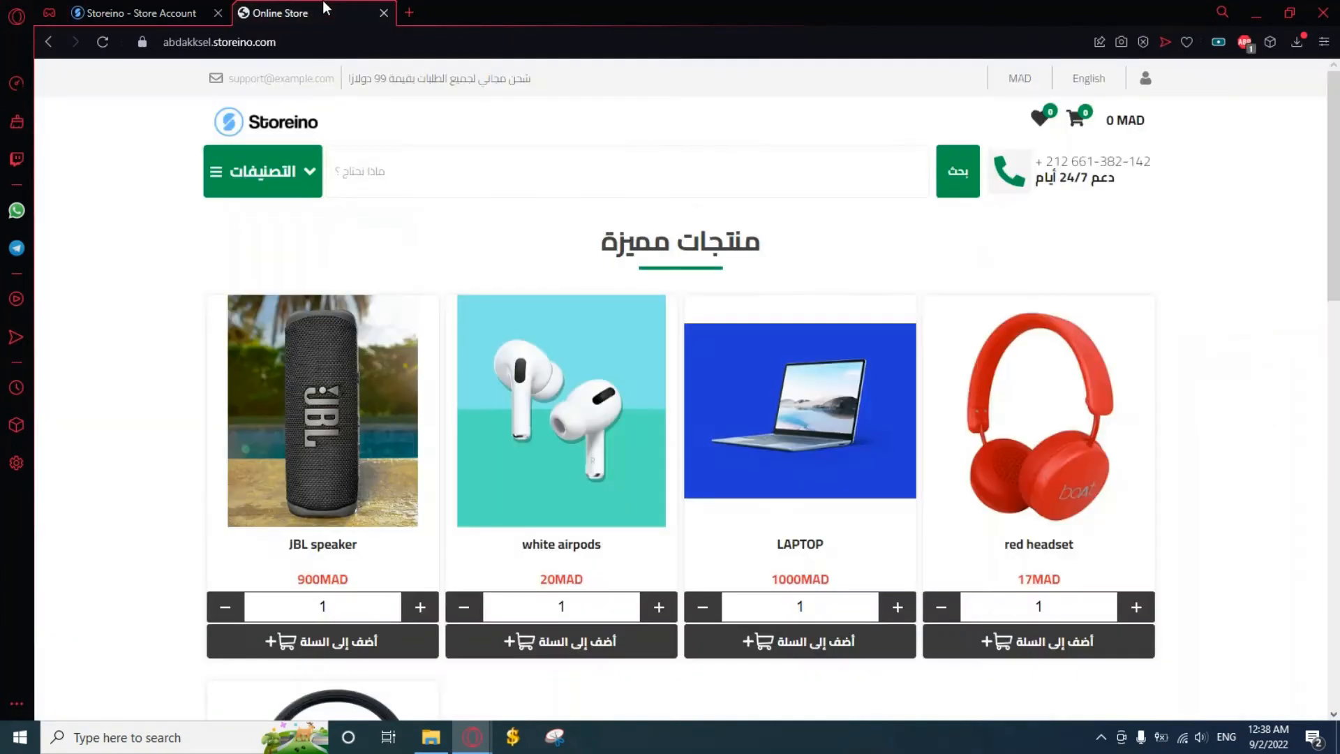
pyautogui.click(310, 393)
pyautogui.scroll(-5, 1219, 381)
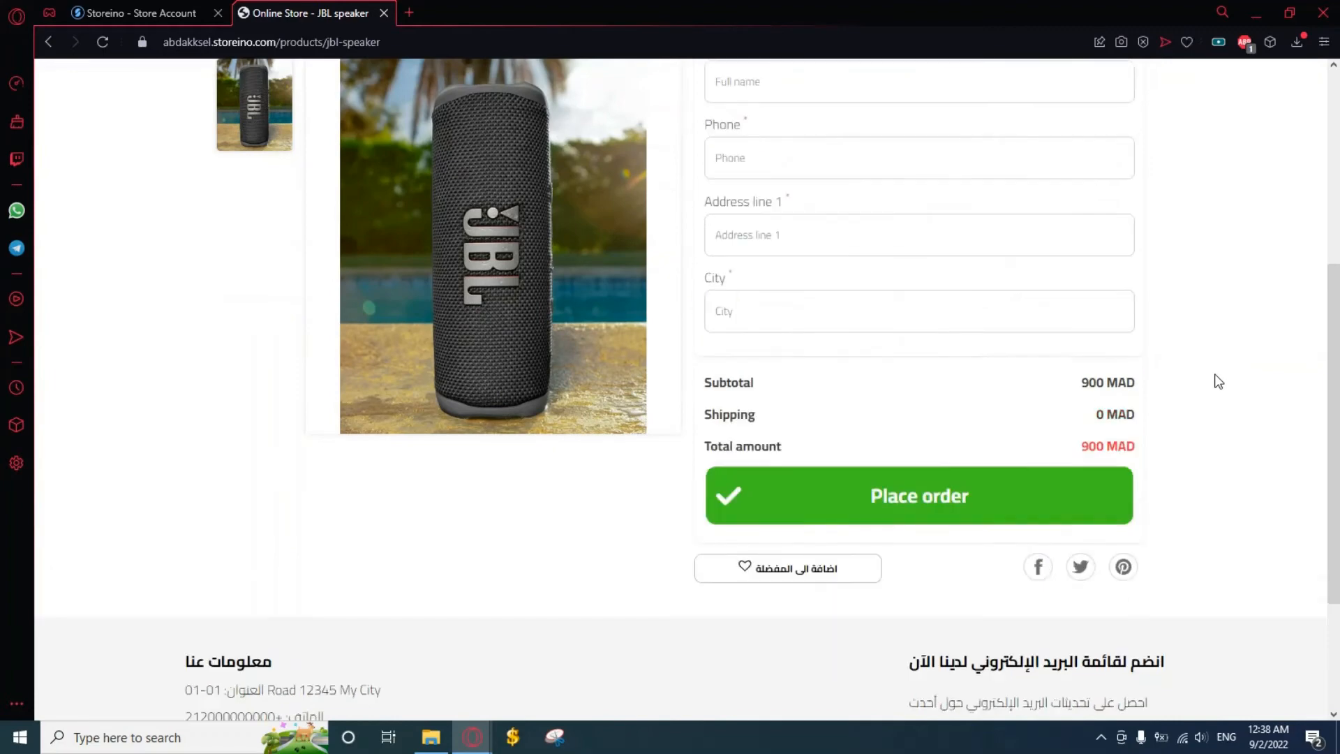
pyautogui.scroll(1, 1218, 380)
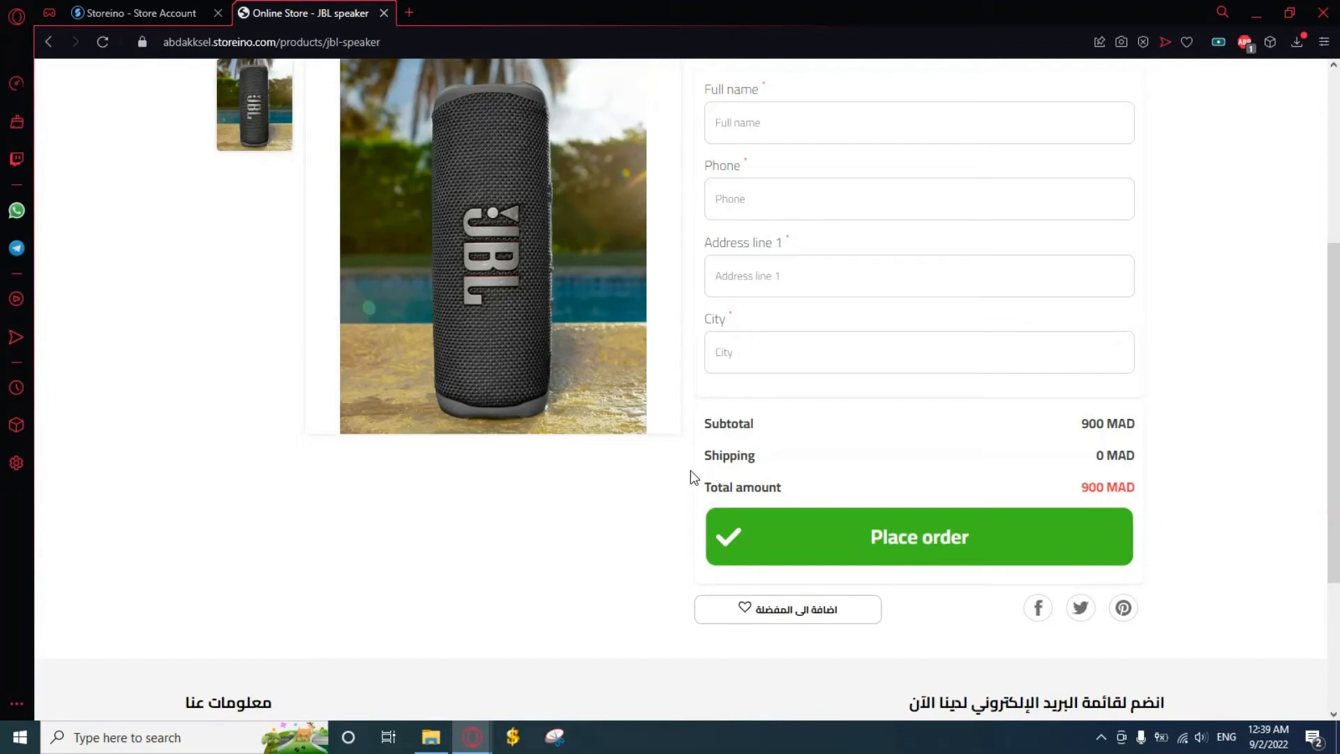
pyautogui.scroll(5, 581, 517)
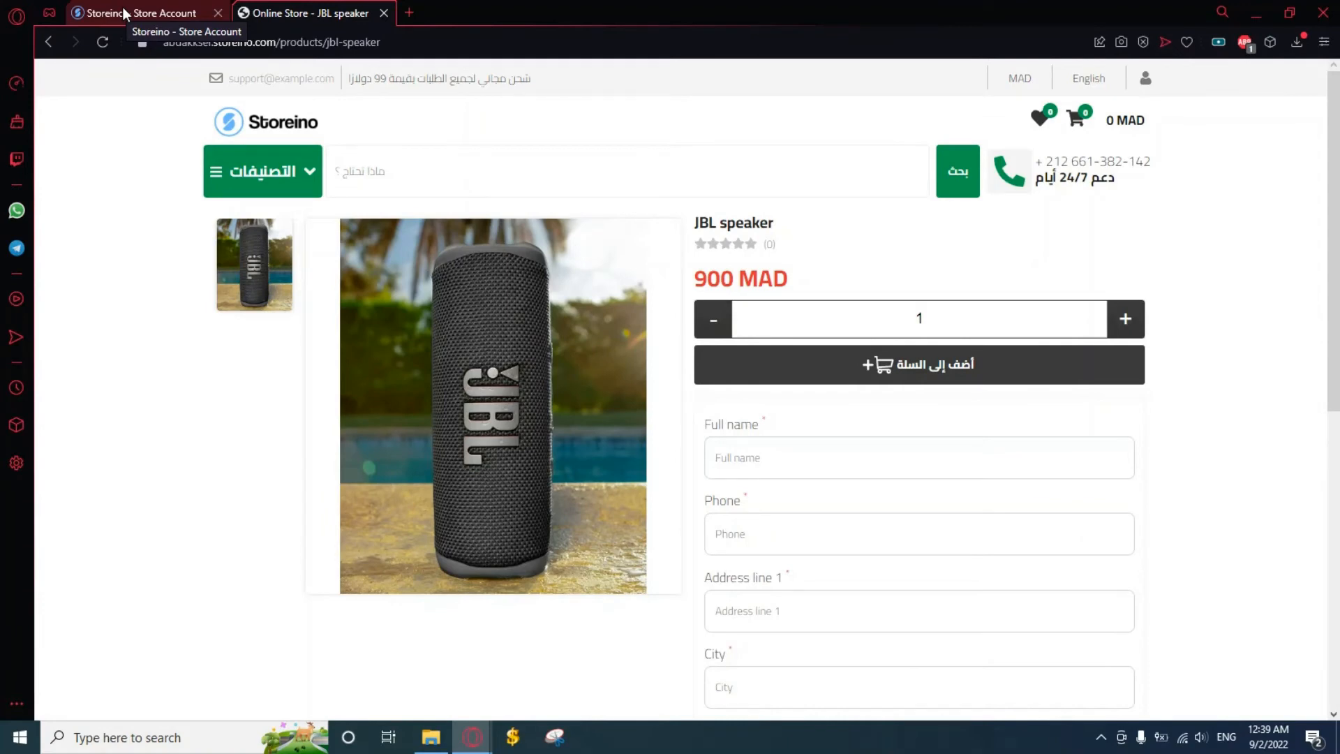
# Enable the Coupon Code field for the cart in the store account's checkout settings and save the change
pyautogui.click(123, 11)
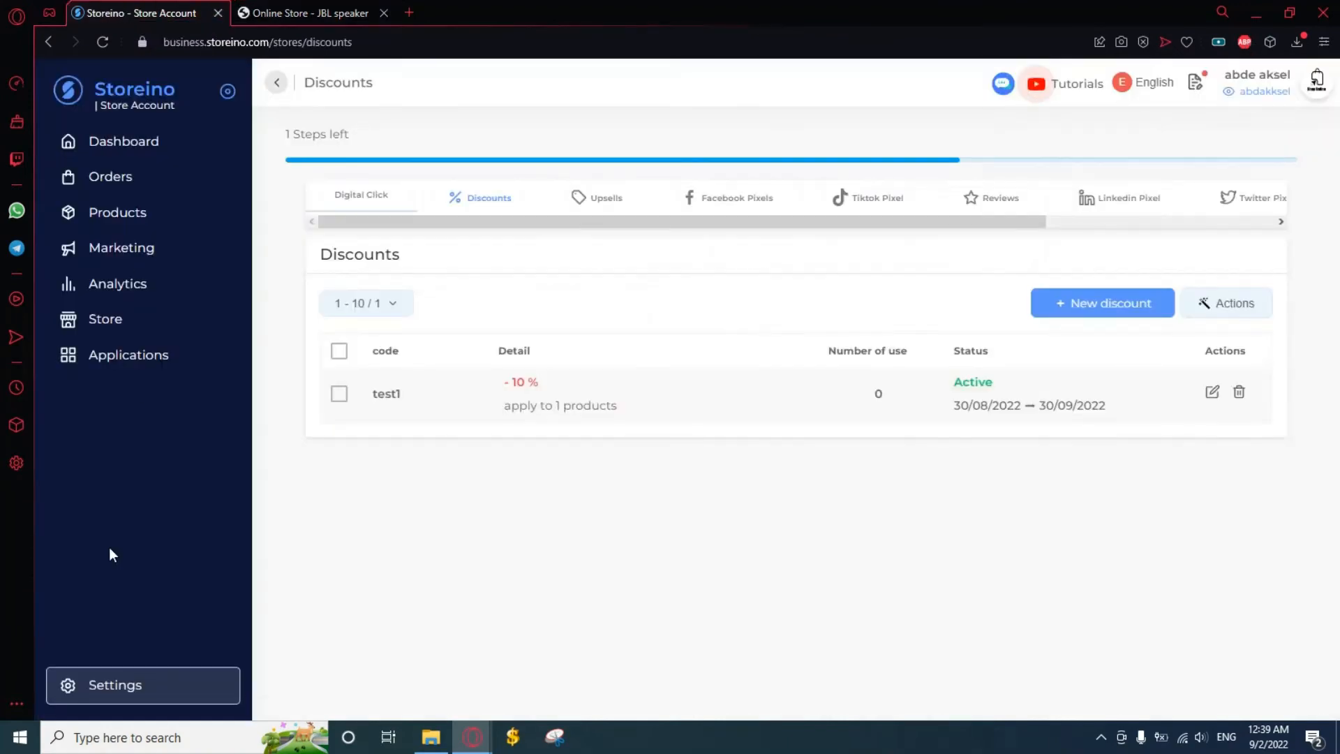
pyautogui.click(125, 688)
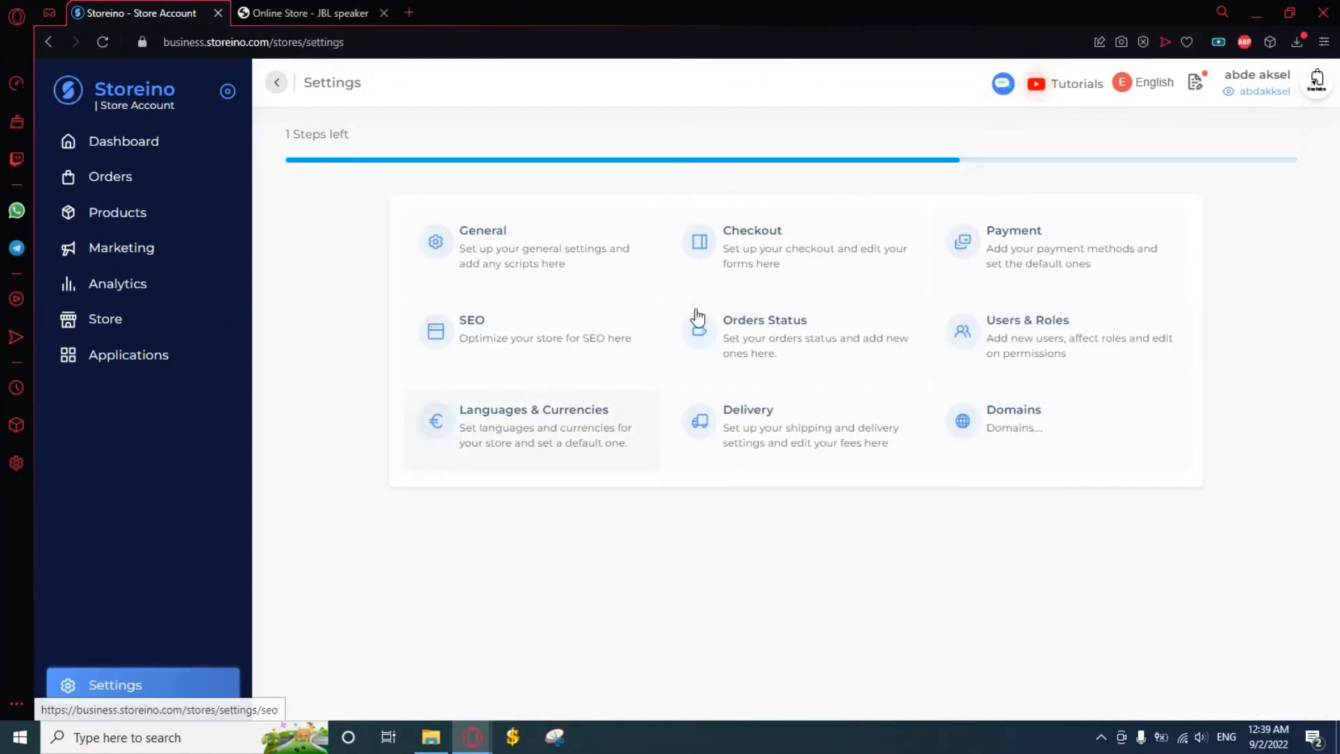
pyautogui.click(770, 266)
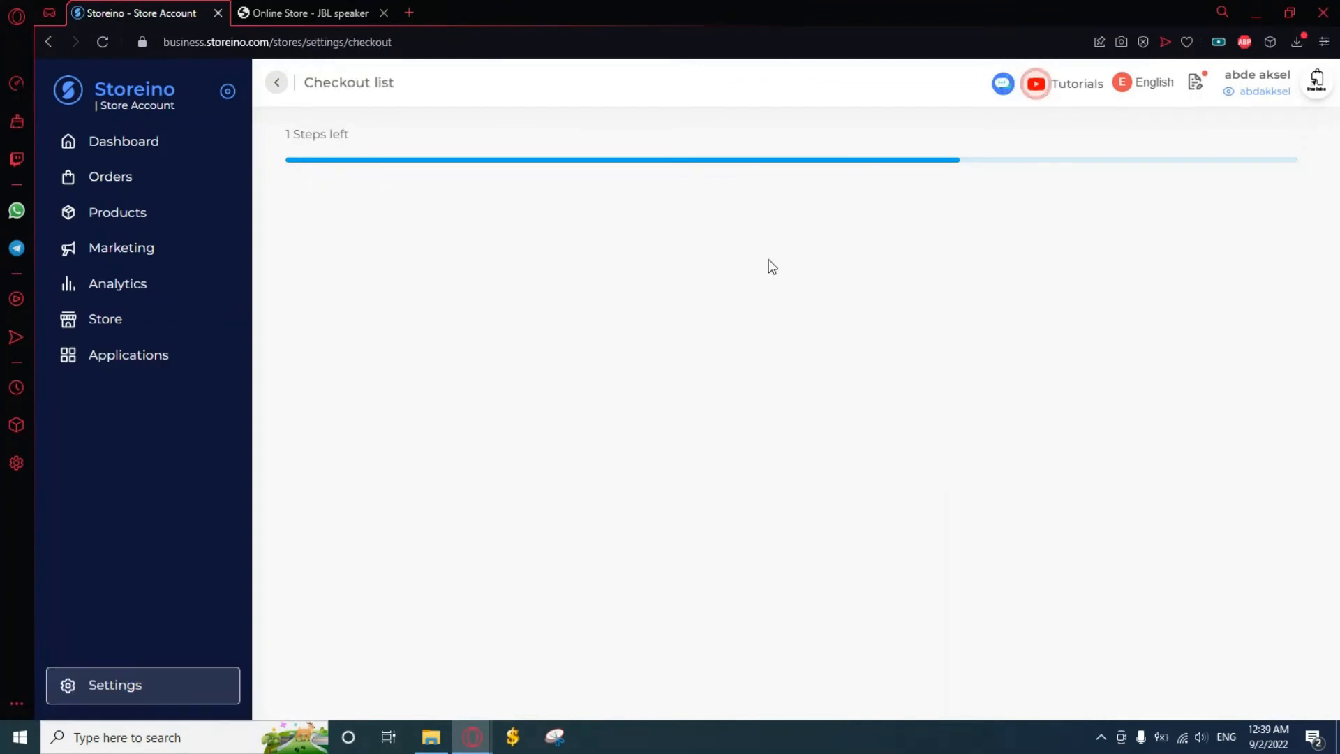
pyautogui.click(1145, 209)
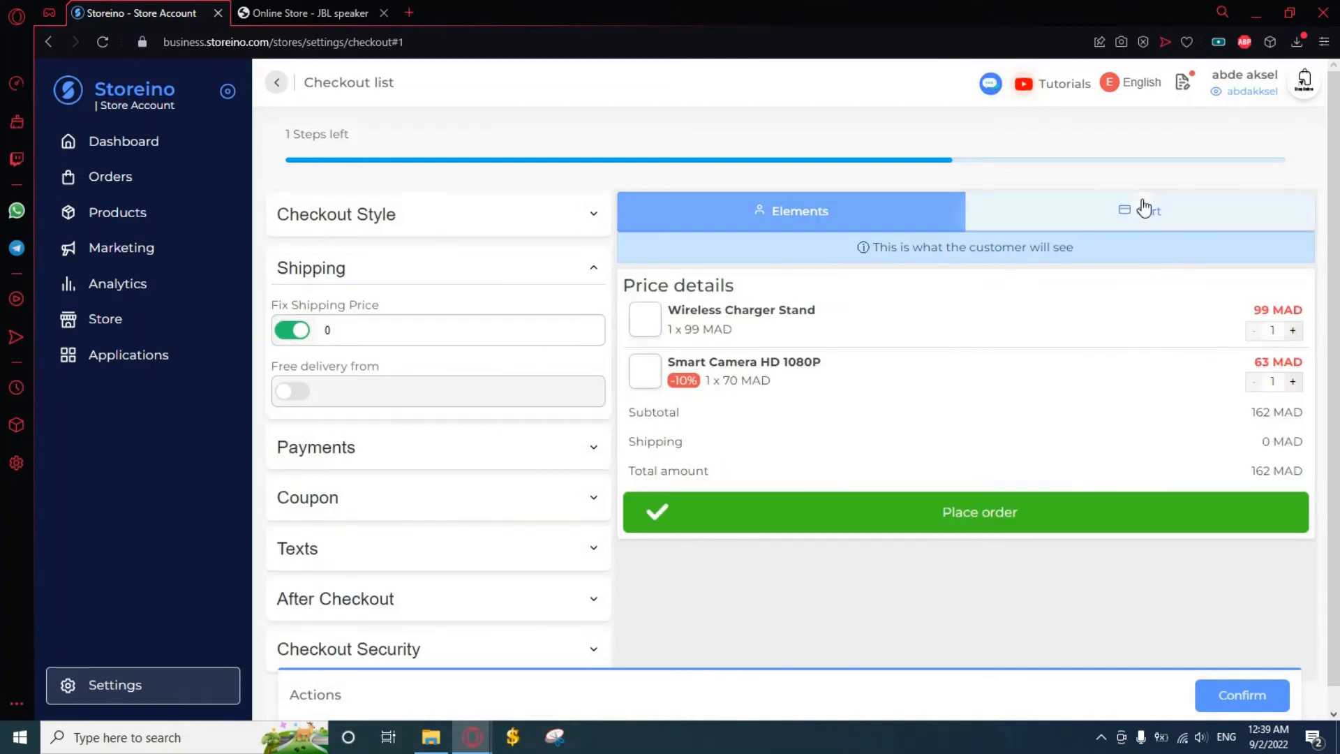
pyautogui.click(319, 498)
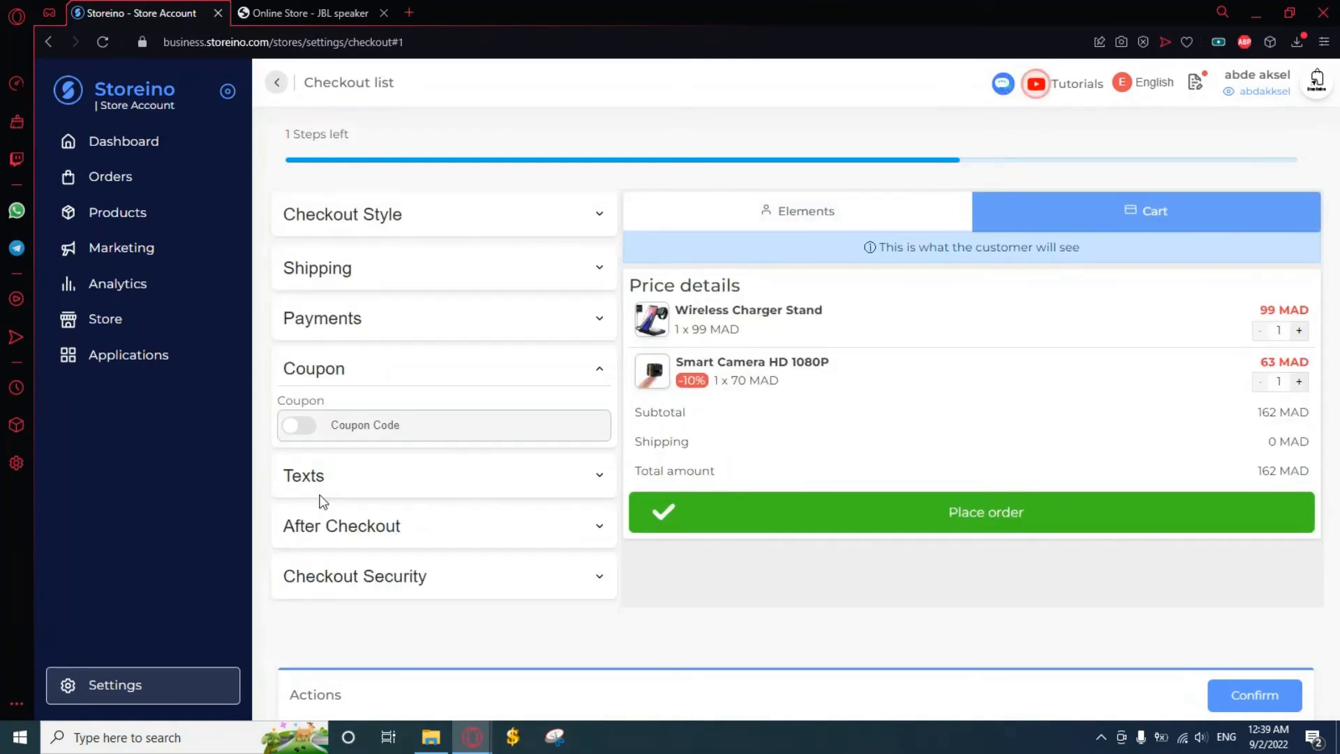
pyautogui.click(300, 432)
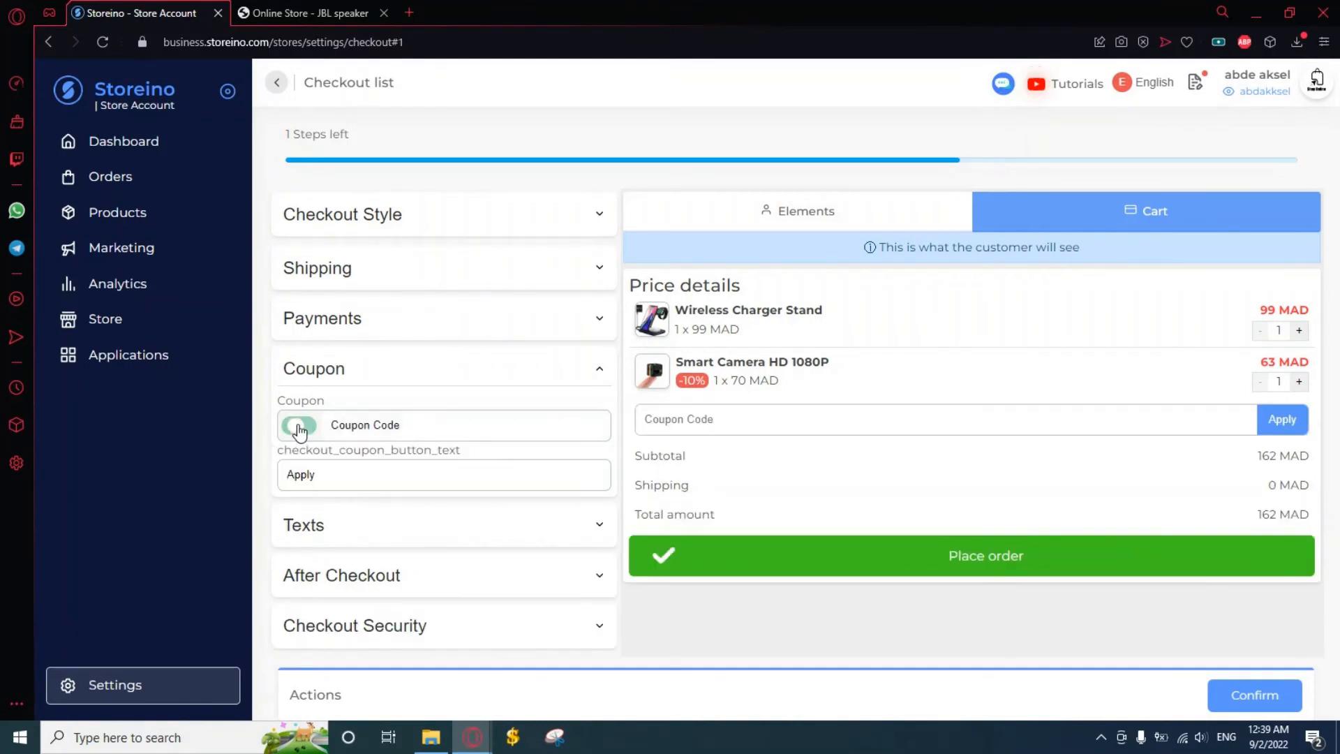
pyautogui.click(1223, 701)
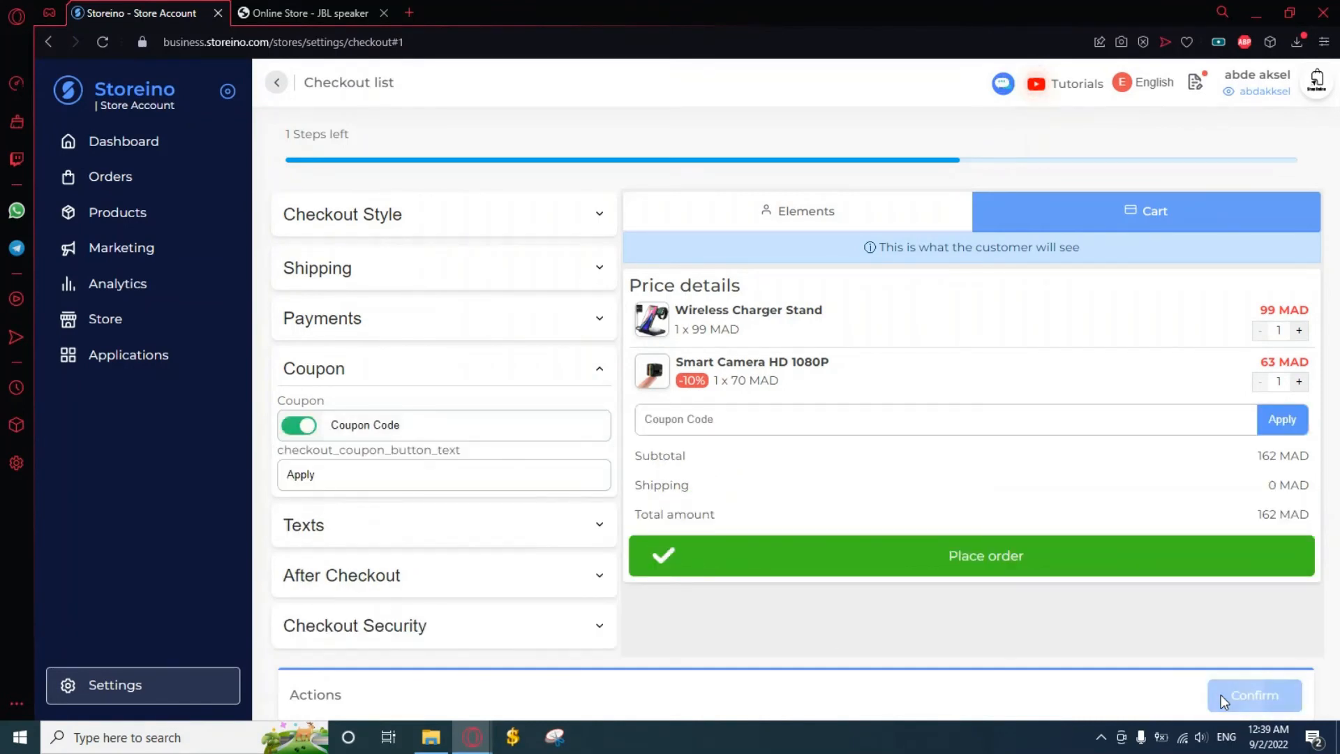
# Reload the JBL speaker's page in the online store and reveal the coupon code entry in its order form
pyautogui.click(315, 9)
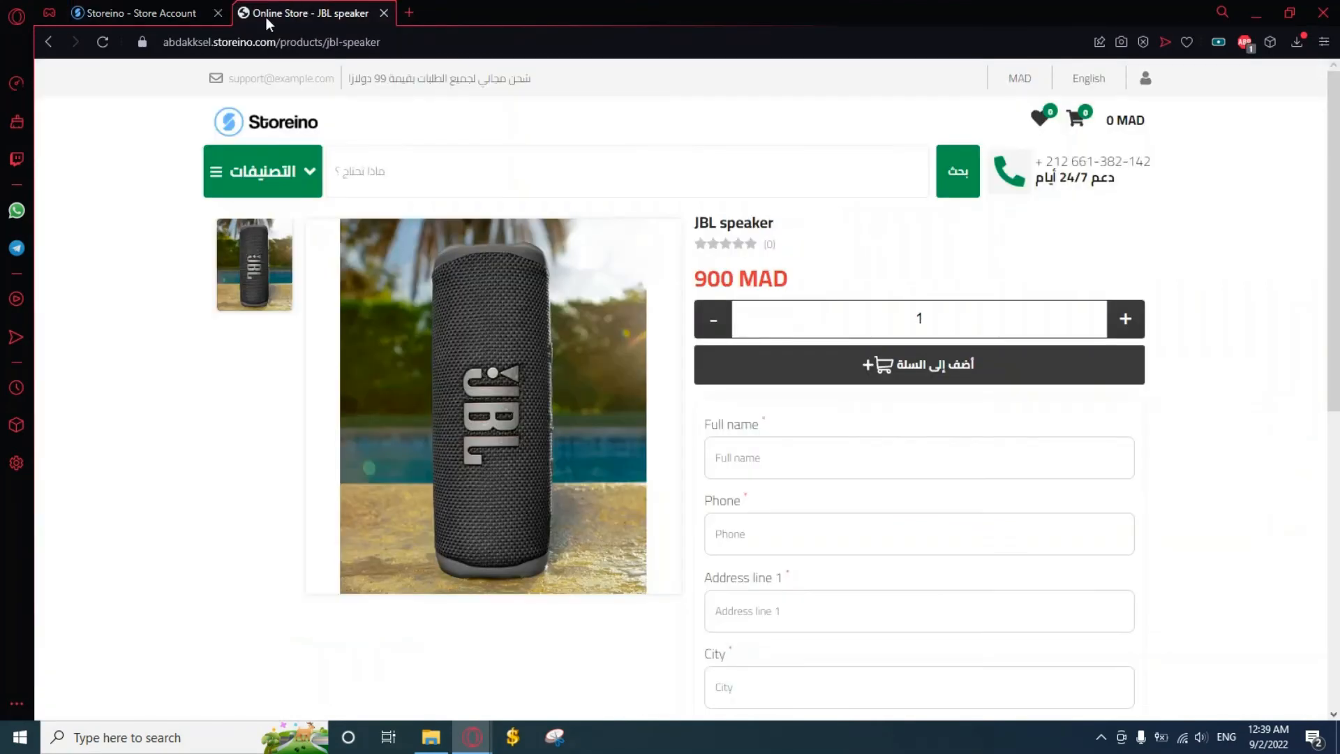
pyautogui.click(107, 46)
pyautogui.scroll(-3, 978, 502)
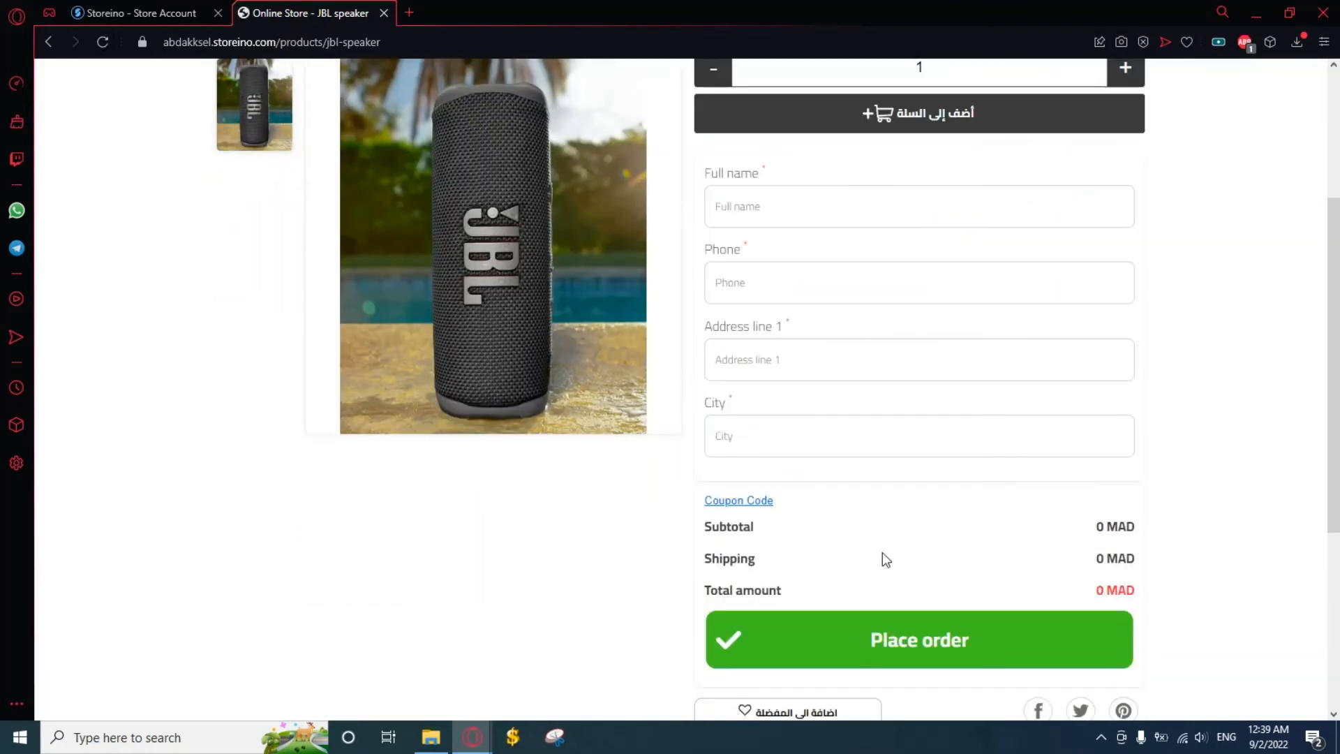
pyautogui.click(739, 501)
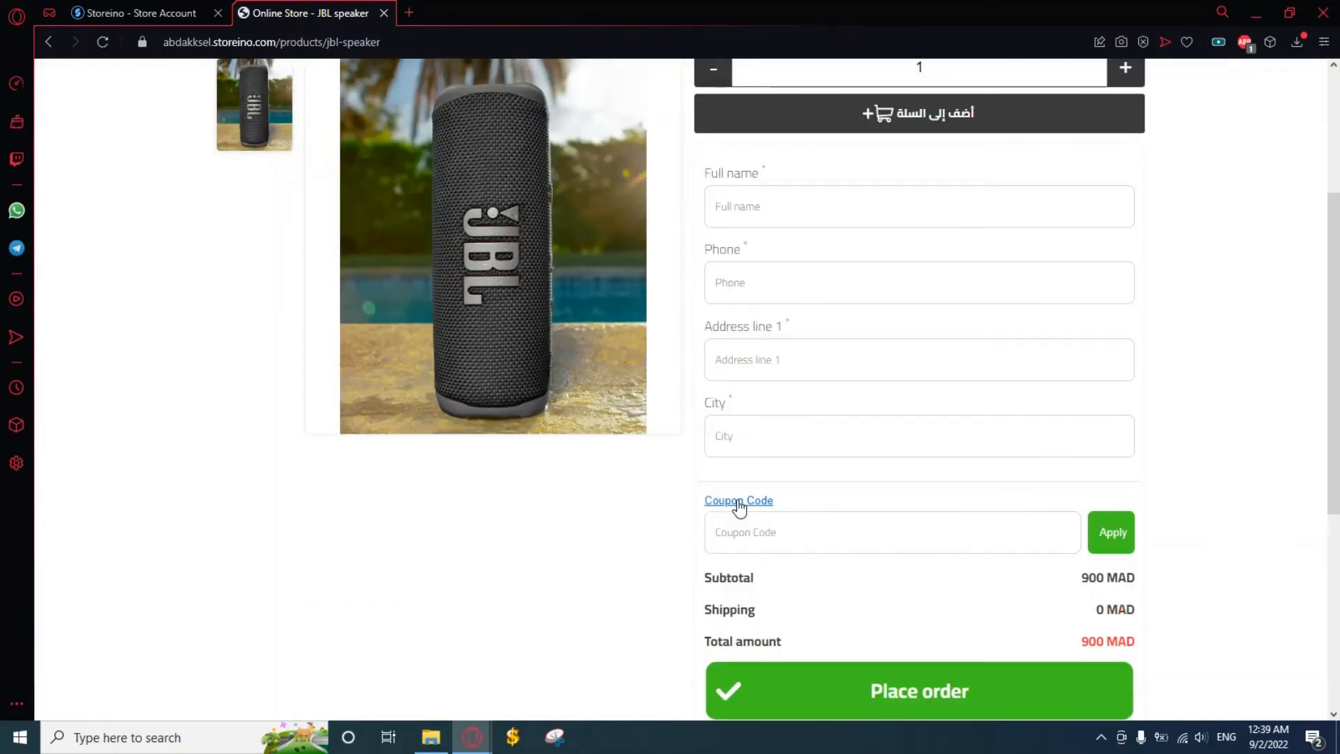
# Apply the coupon code test1 to the JBL speaker order and check the order summary
pyautogui.click(796, 525)
pyautogui.write('test1')
pyautogui.click(1102, 543)
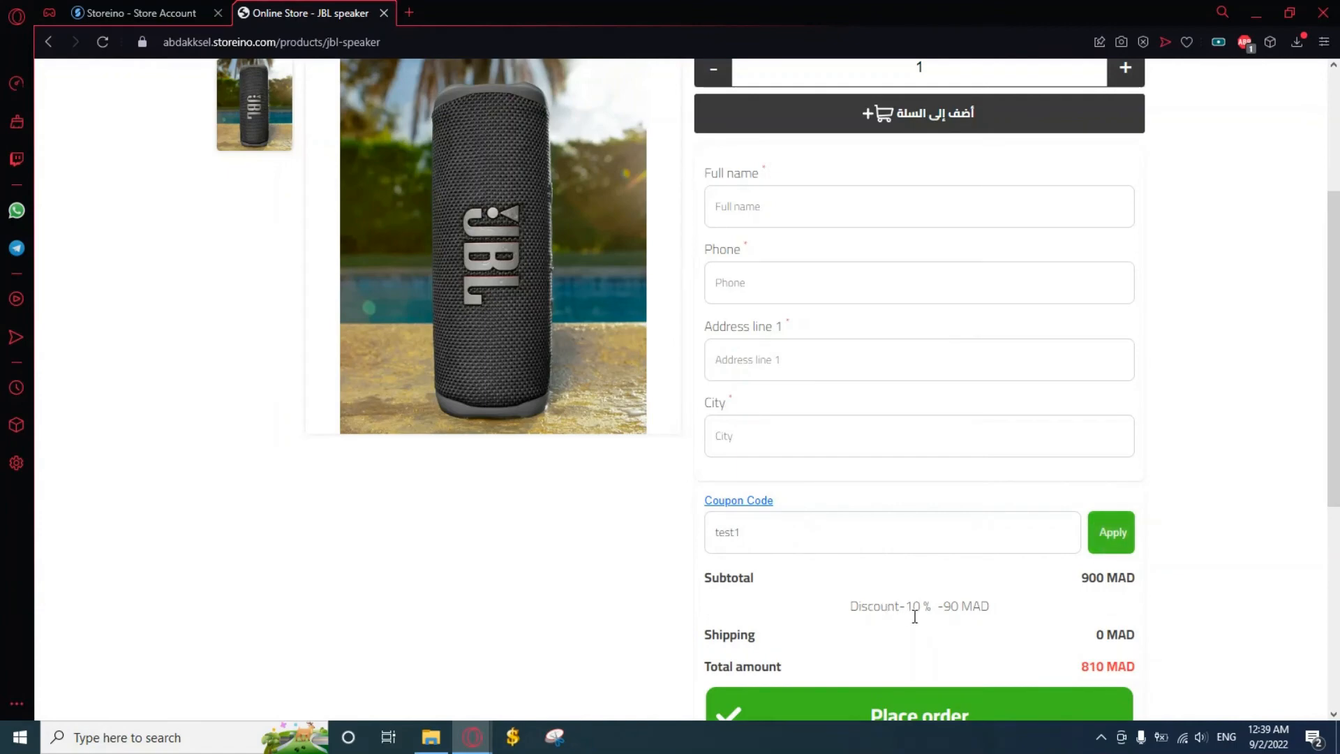
pyautogui.scroll(-2, 915, 617)
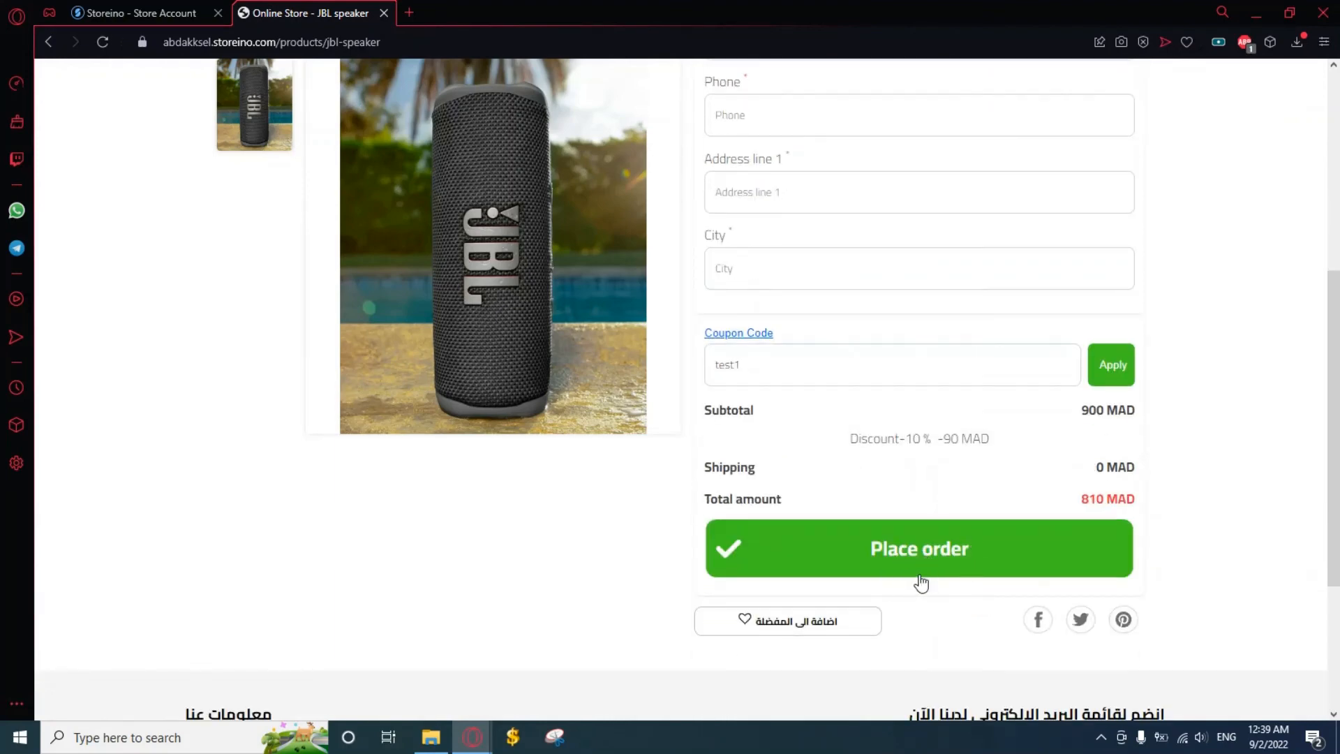
pyautogui.scroll(1, 921, 582)
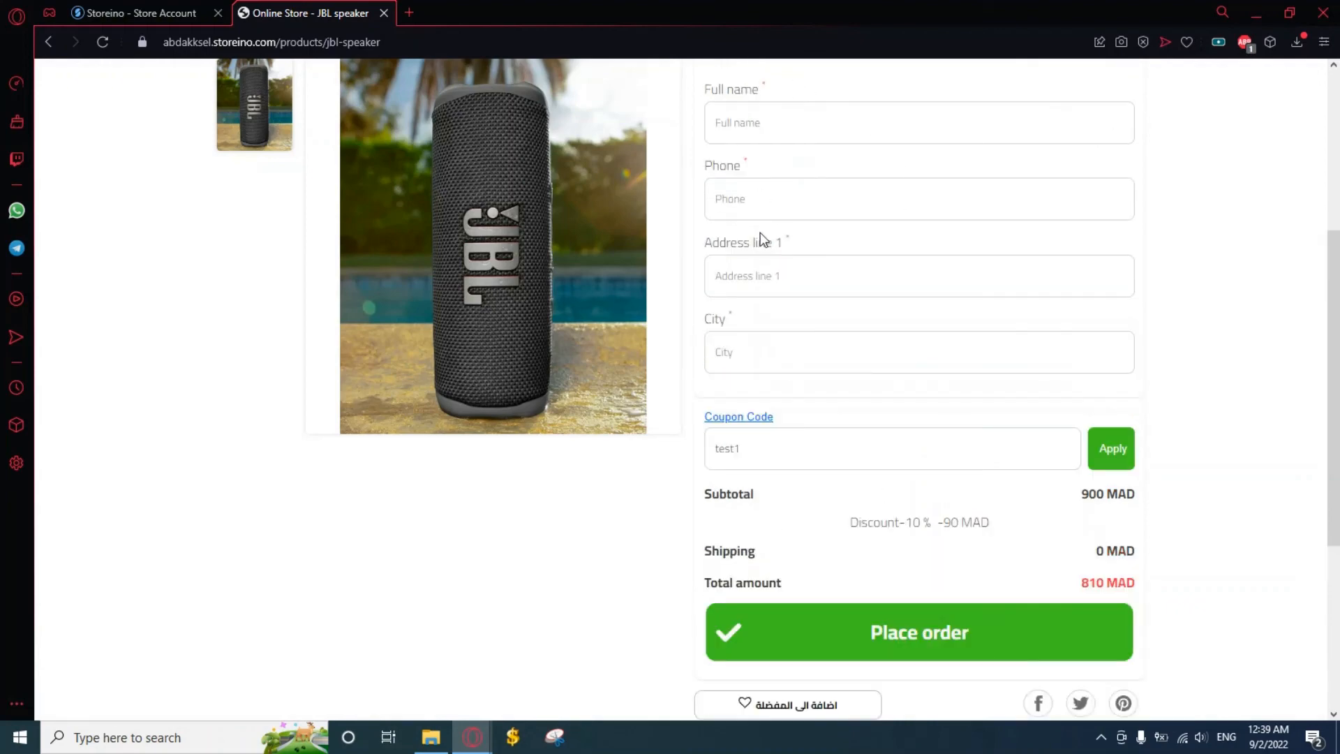